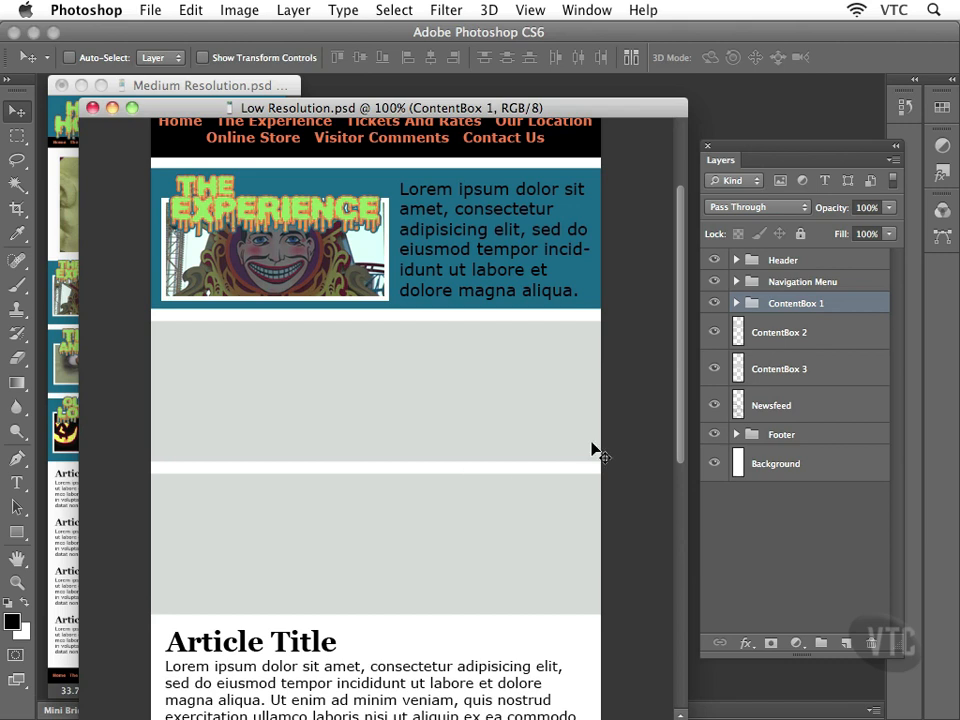
# Add a Color Overlay to the ContentBox 2 layer using the teal (#00507d) sampled from the first content box
pyautogui.click(840, 335)
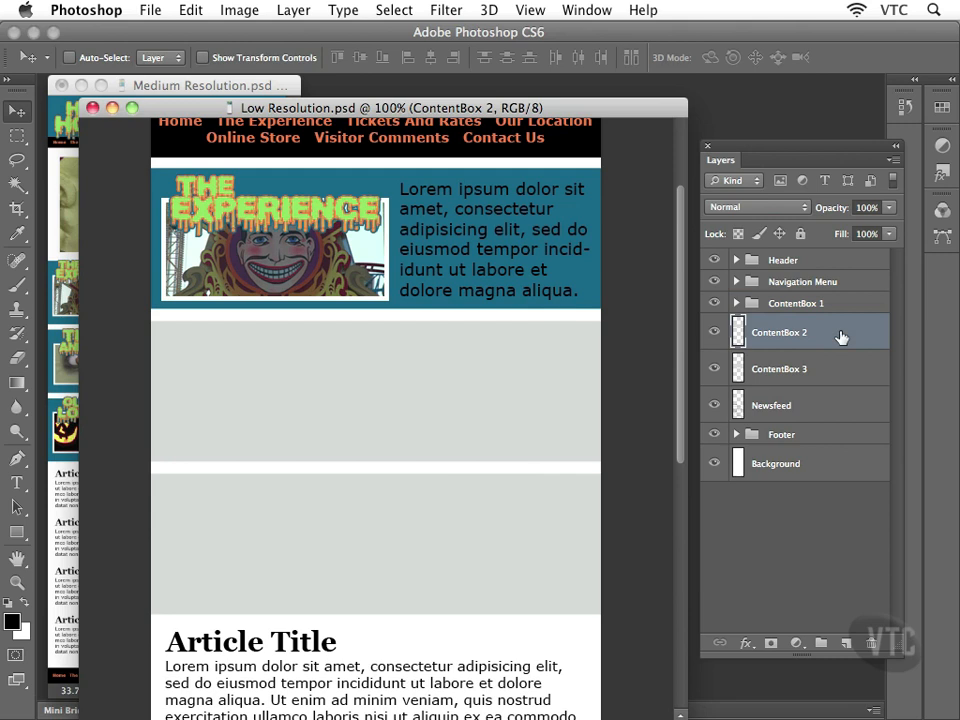
pyautogui.doubleClick(858, 334)
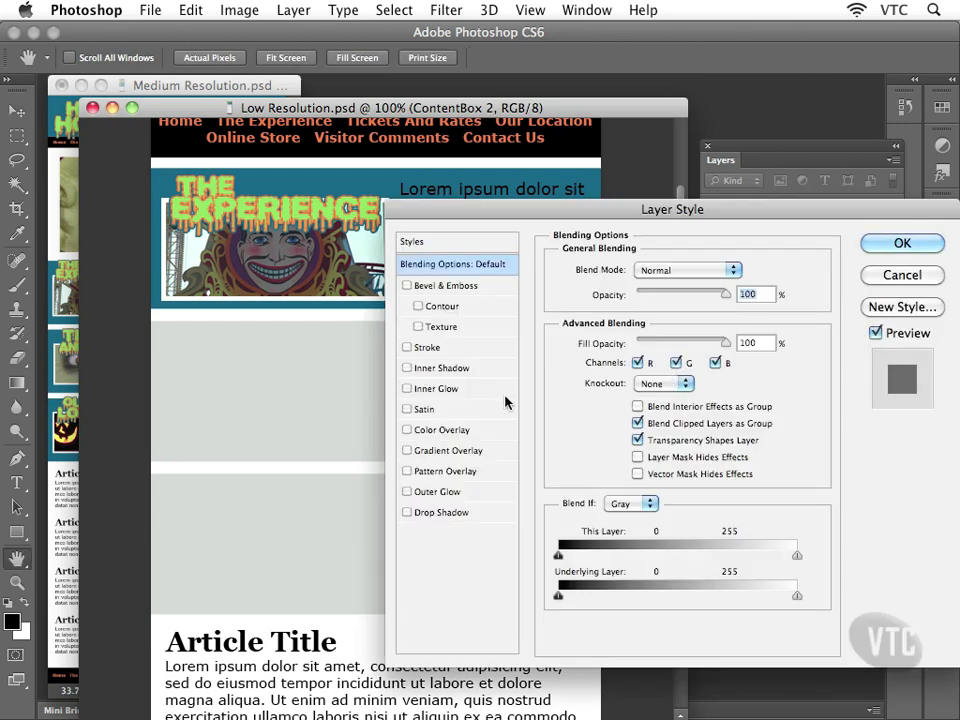
pyautogui.click(440, 430)
pyautogui.click(741, 267)
pyautogui.click(375, 199)
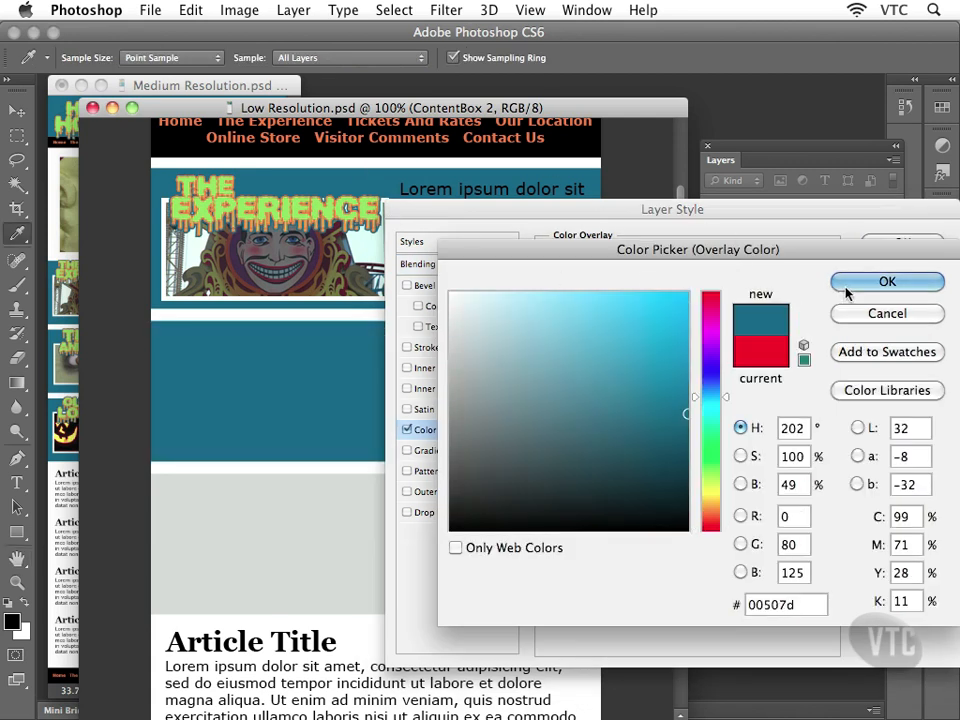
pyautogui.click(886, 282)
pyautogui.click(898, 250)
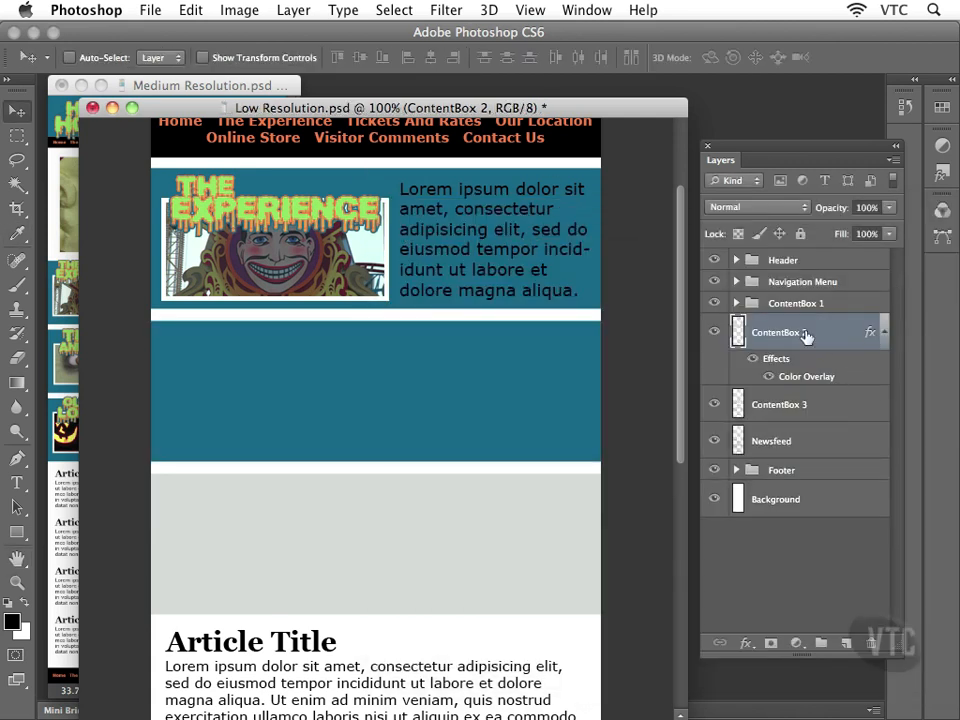
# Apply a Color Overlay to the ContentBox 3 layer, sampling the teal #00507d from the second content box
pyautogui.click(838, 405)
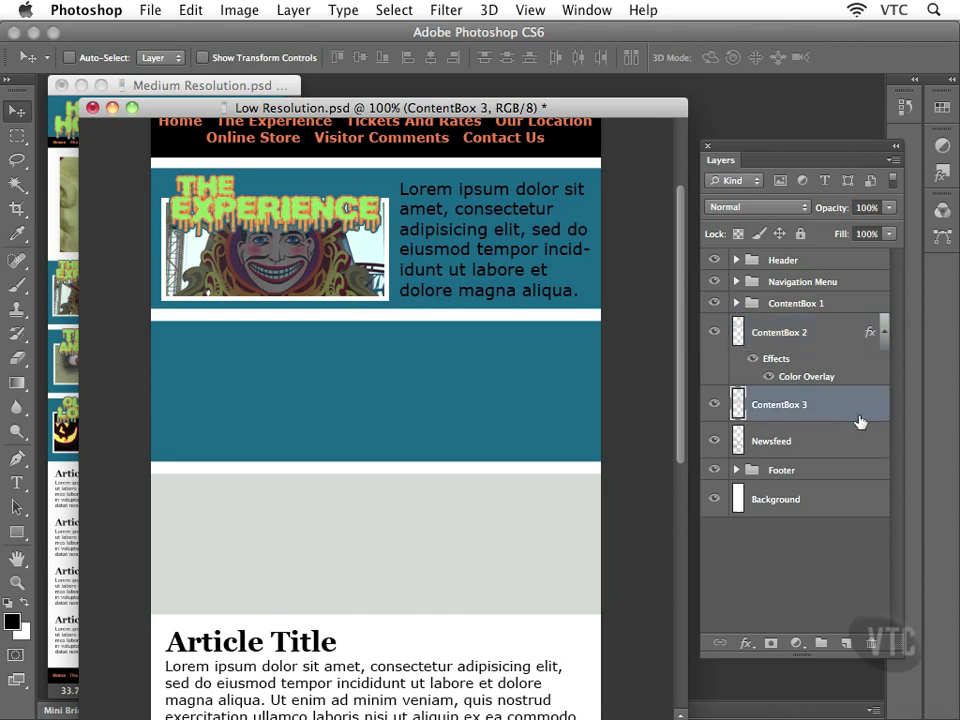
pyautogui.doubleClick(868, 408)
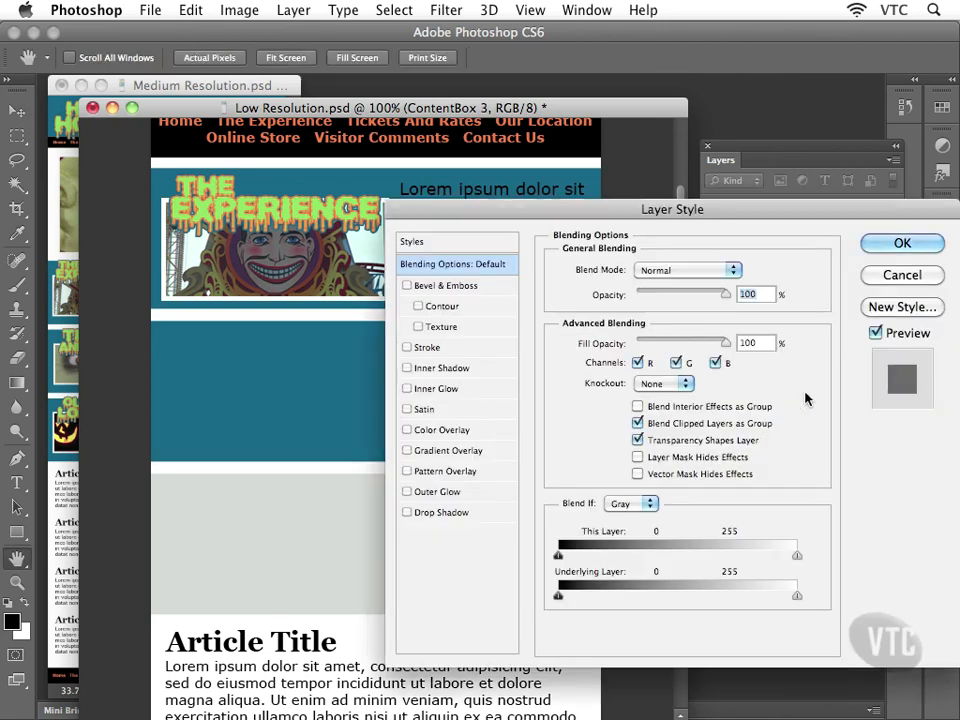
pyautogui.click(450, 430)
pyautogui.click(739, 268)
pyautogui.click(298, 412)
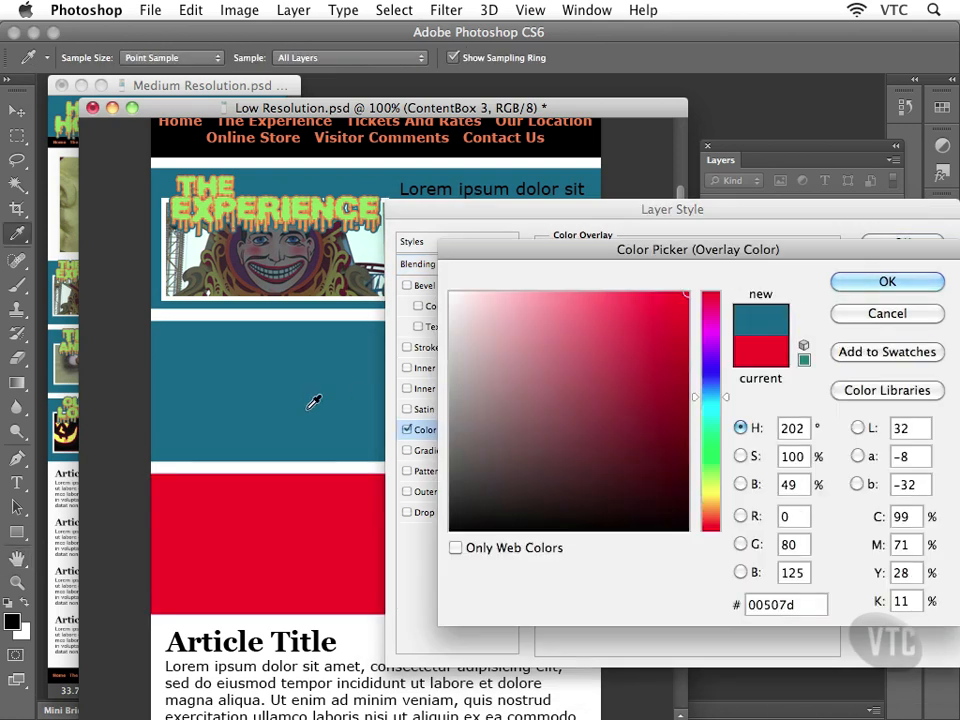
pyautogui.click(861, 284)
pyautogui.press('Return')
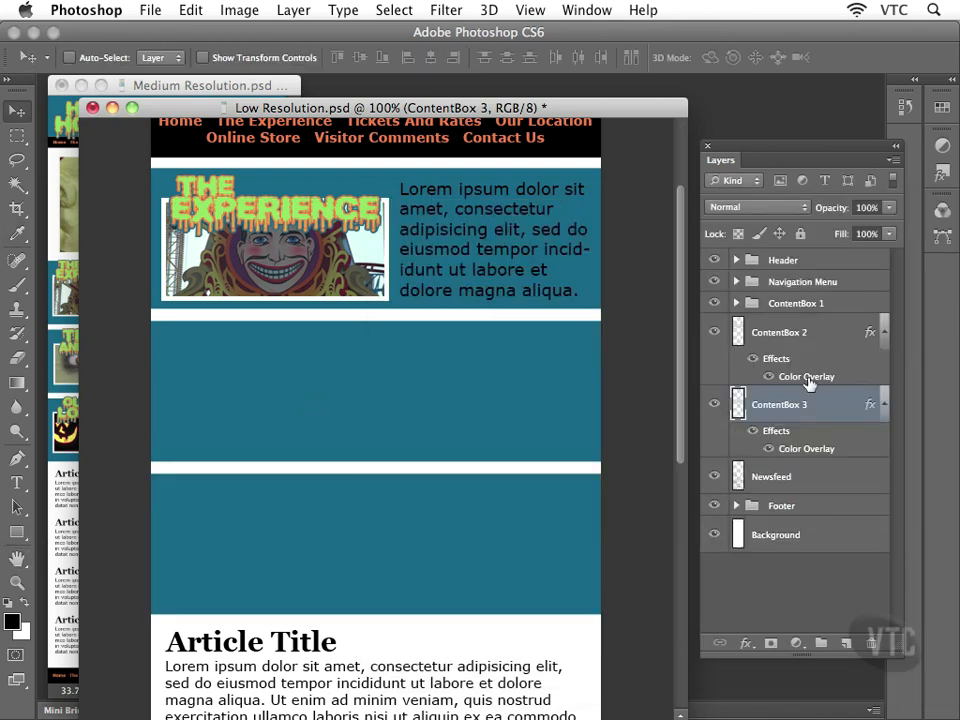
# Expand the ContentBox 1 group and duplicate its Lorem ipsum text layer twice
pyautogui.click(806, 335)
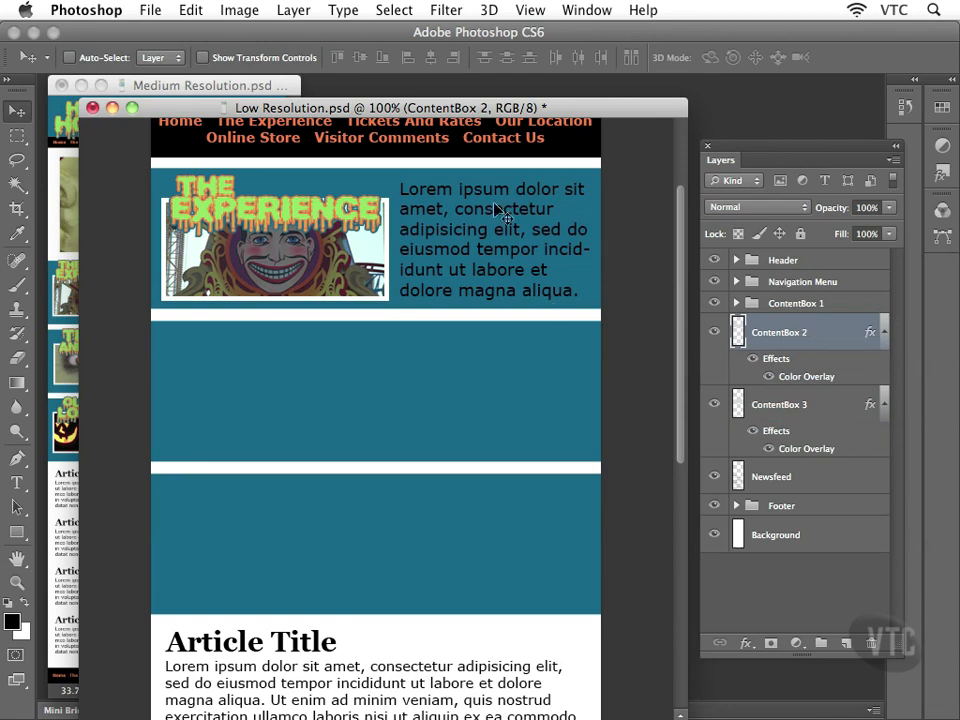
pyautogui.click(752, 303)
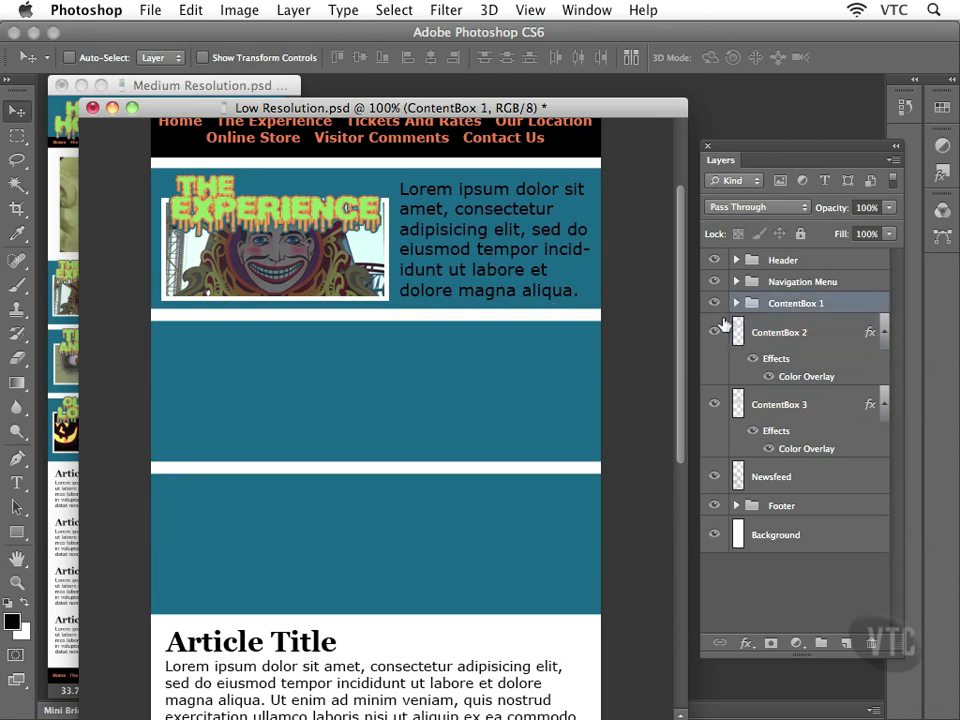
pyautogui.click(736, 303)
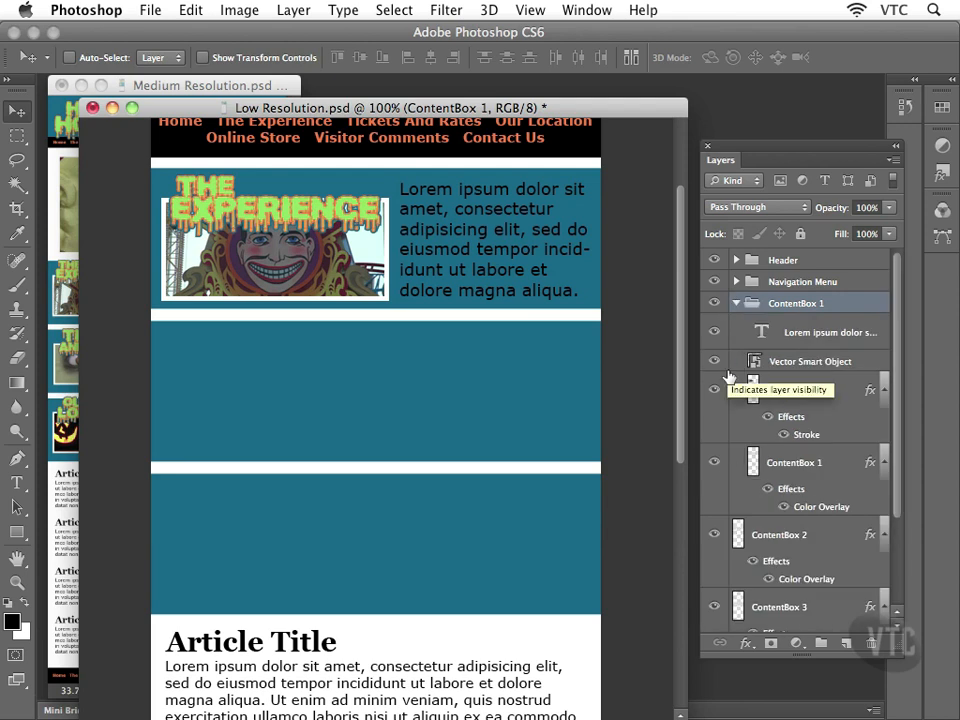
pyautogui.click(809, 336)
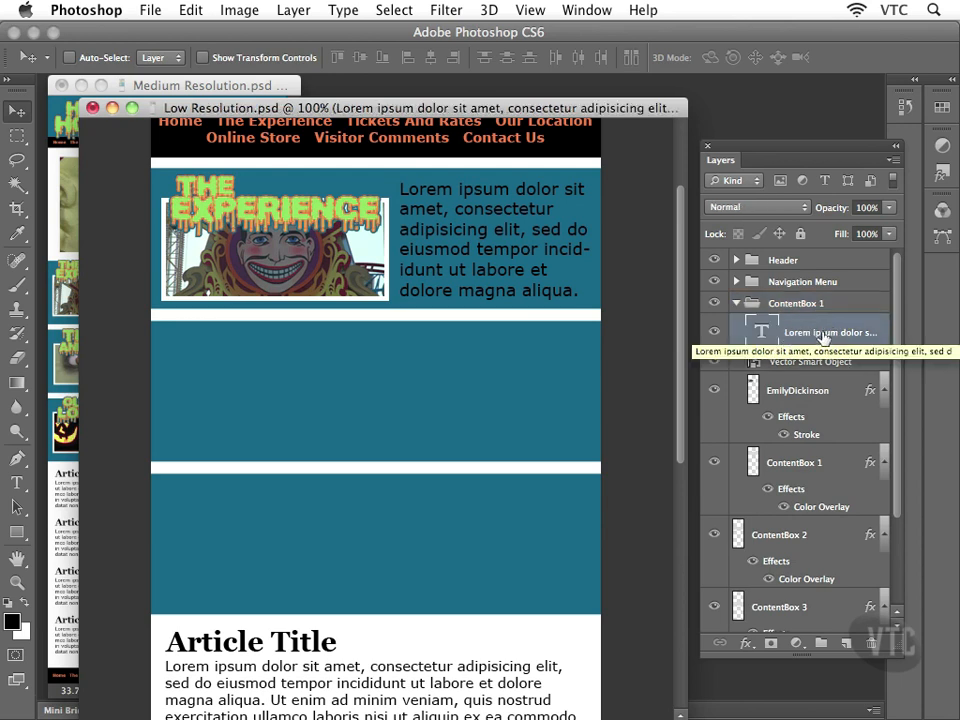
pyautogui.moveTo(824, 338); pyautogui.dragTo(846, 643)
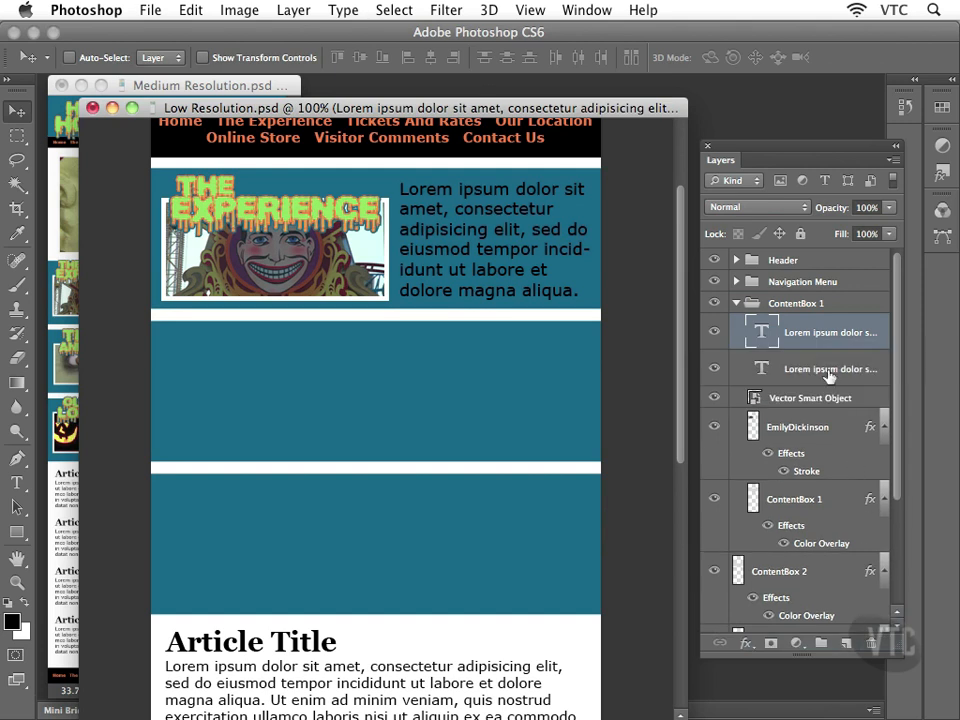
pyautogui.moveTo(821, 332); pyautogui.dragTo(847, 642)
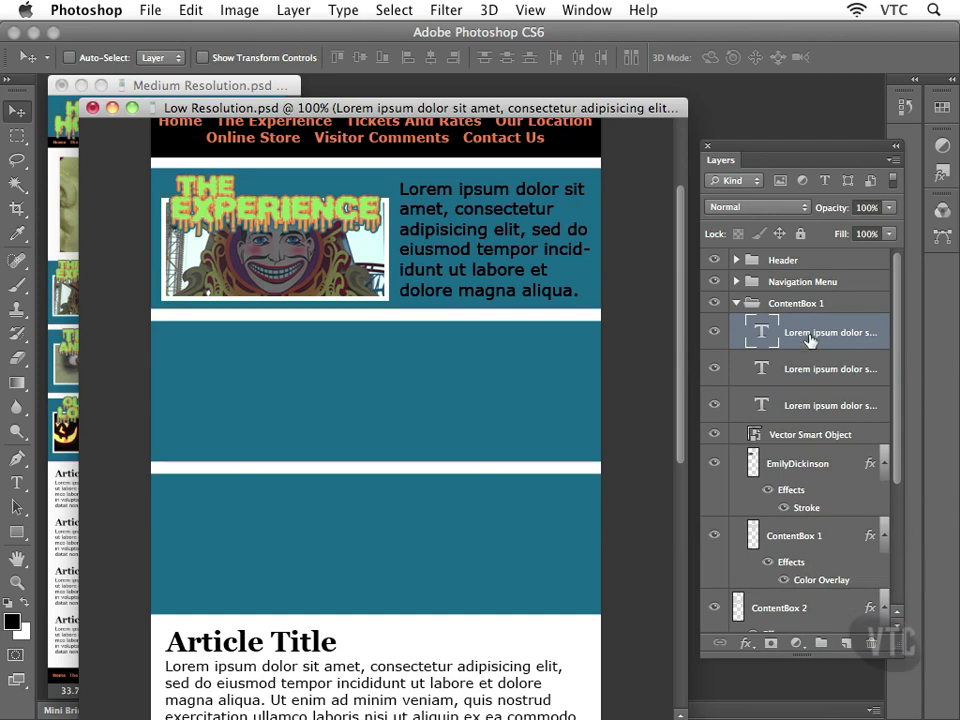
# Reorder the two text copies below the original, placing one outside the group directly above ContentBox 3, and collapse the ContentBox 1 group
pyautogui.moveTo(810, 336); pyautogui.dragTo(752, 585)
pyautogui.moveTo(731, 336); pyautogui.dragTo(795, 566)
pyautogui.scroll(3, 837, 480)
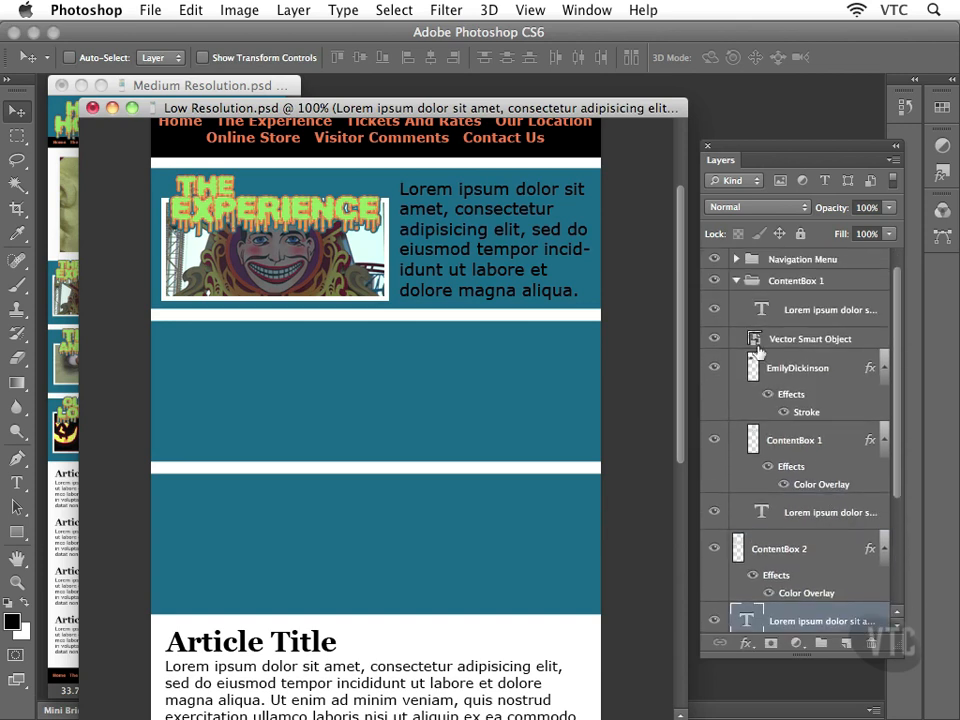
pyautogui.click(736, 283)
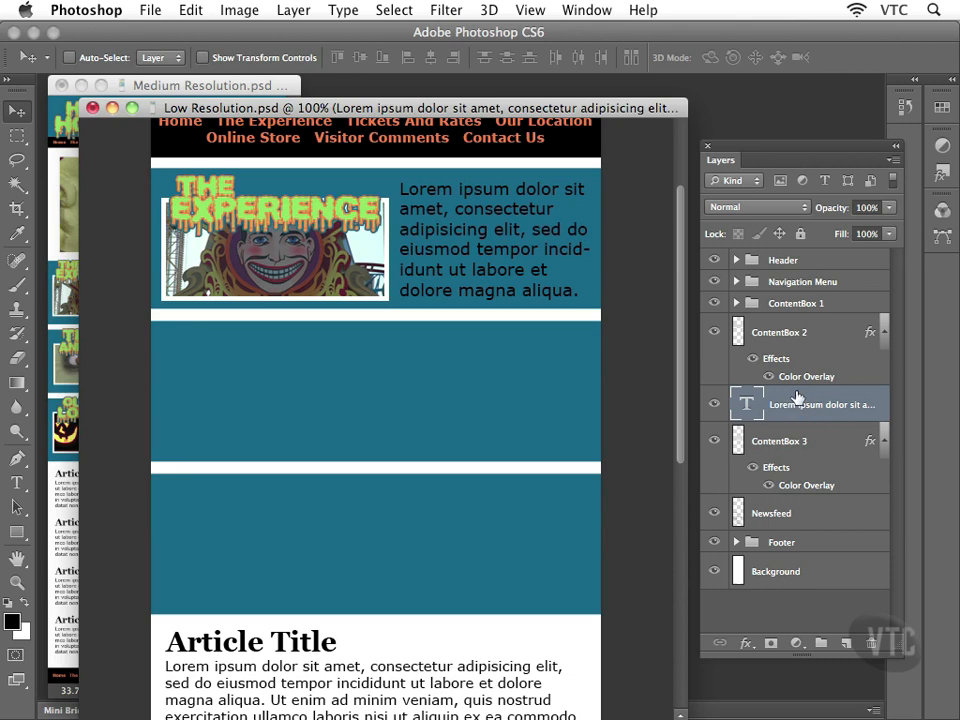
# Take the remaining Lorem ipsum copy out of the ContentBox 1 group and place it directly above the ContentBox 2 layer
pyautogui.click(736, 303)
pyautogui.scroll(-1, 779, 441)
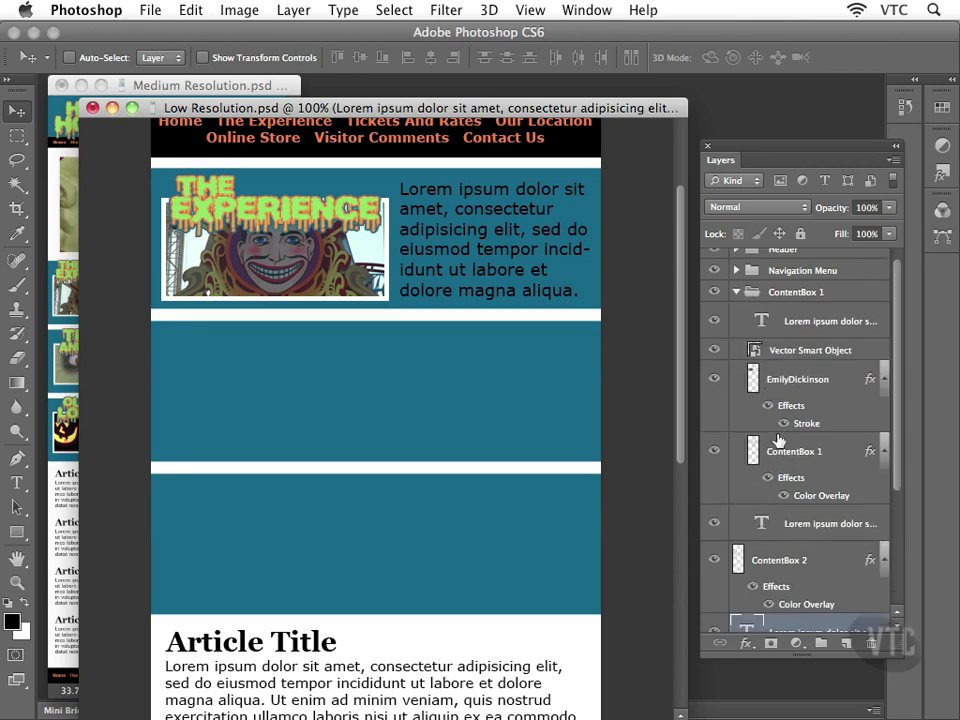
pyautogui.scroll(-2, 779, 441)
pyautogui.moveTo(795, 463); pyautogui.dragTo(750, 477)
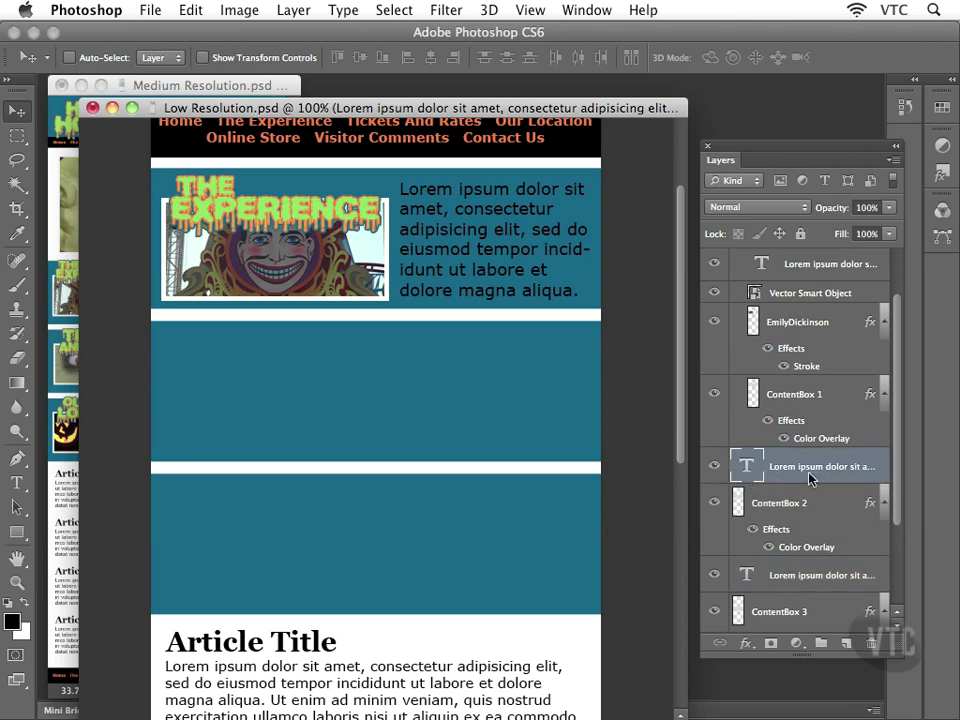
pyautogui.scroll(2, 795, 392)
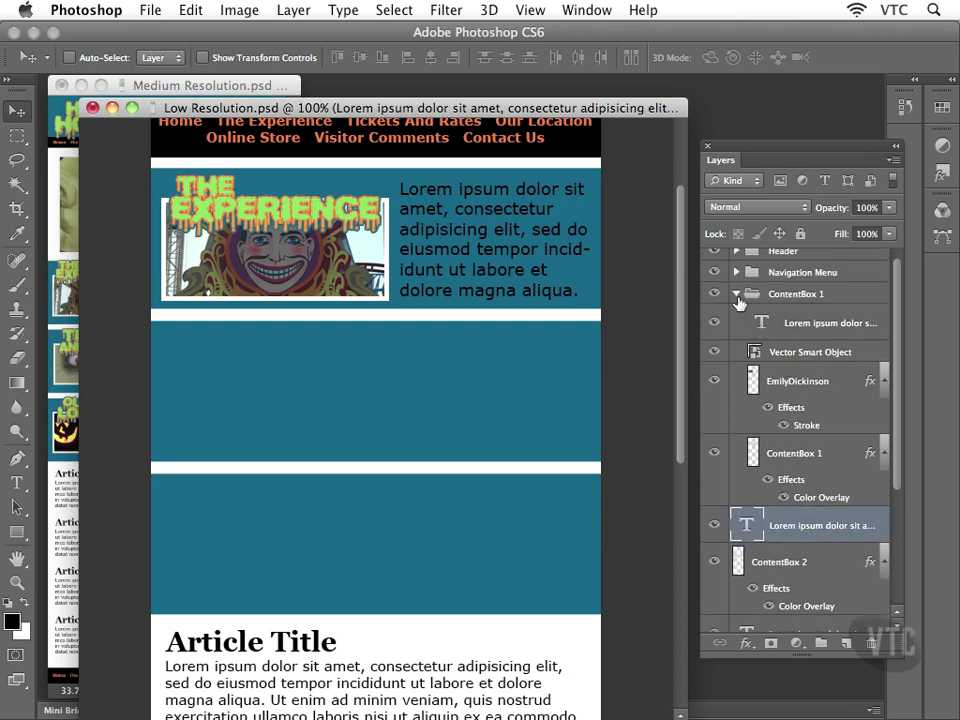
pyautogui.click(737, 295)
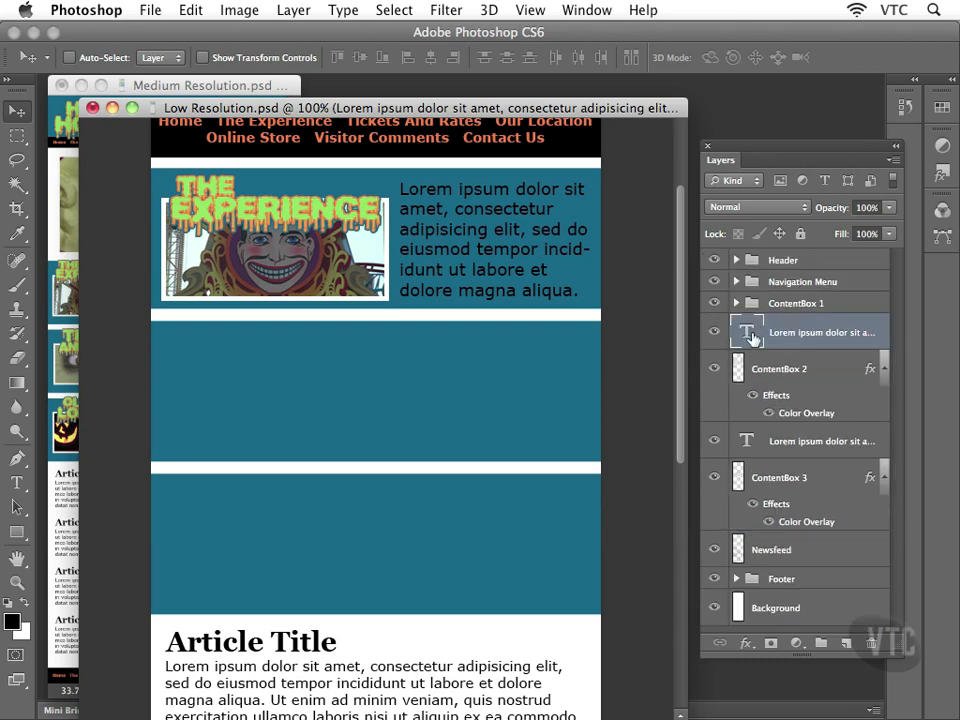
# Move the two Lorem ipsum text copies straight down on the canvas, one into the second content box and one into the third
pyautogui.click(800, 370)
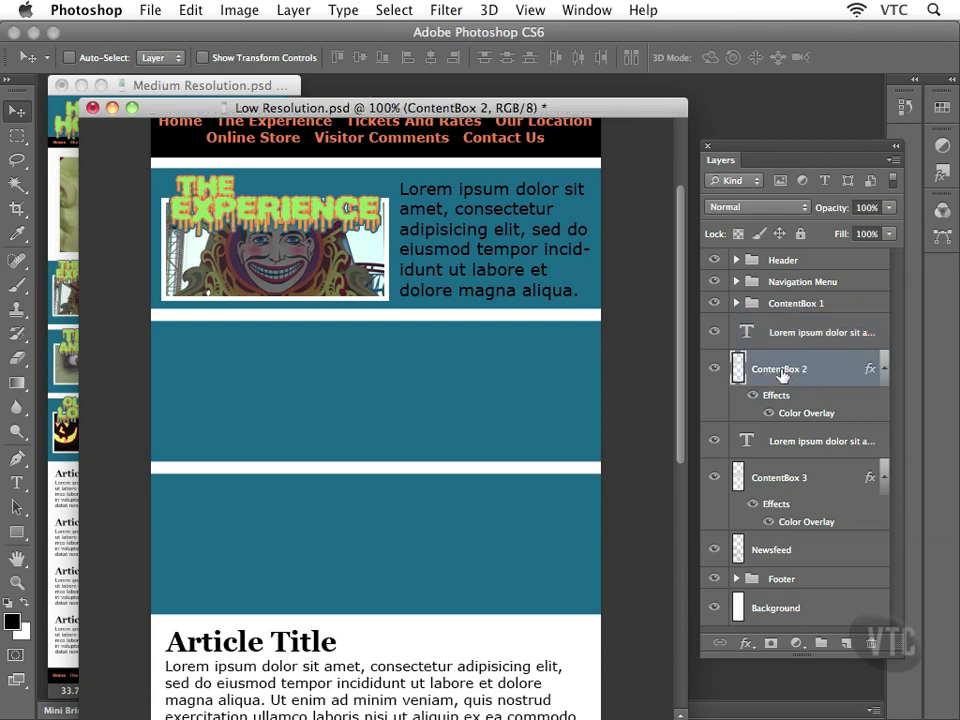
pyautogui.click(800, 441)
pyautogui.click(784, 479)
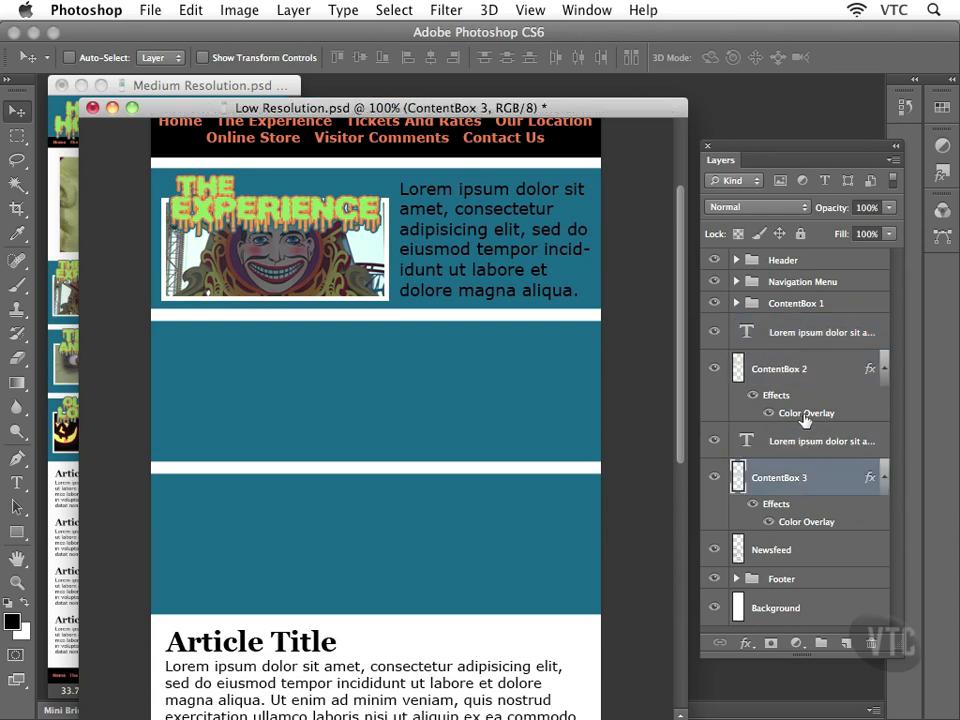
pyautogui.click(777, 370)
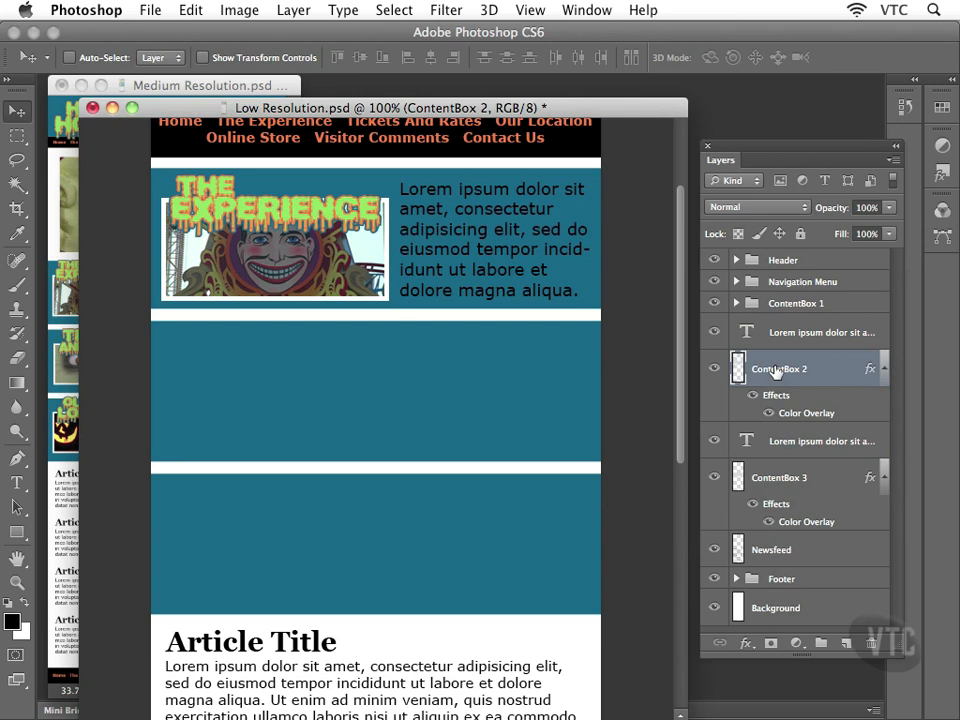
pyautogui.click(776, 332)
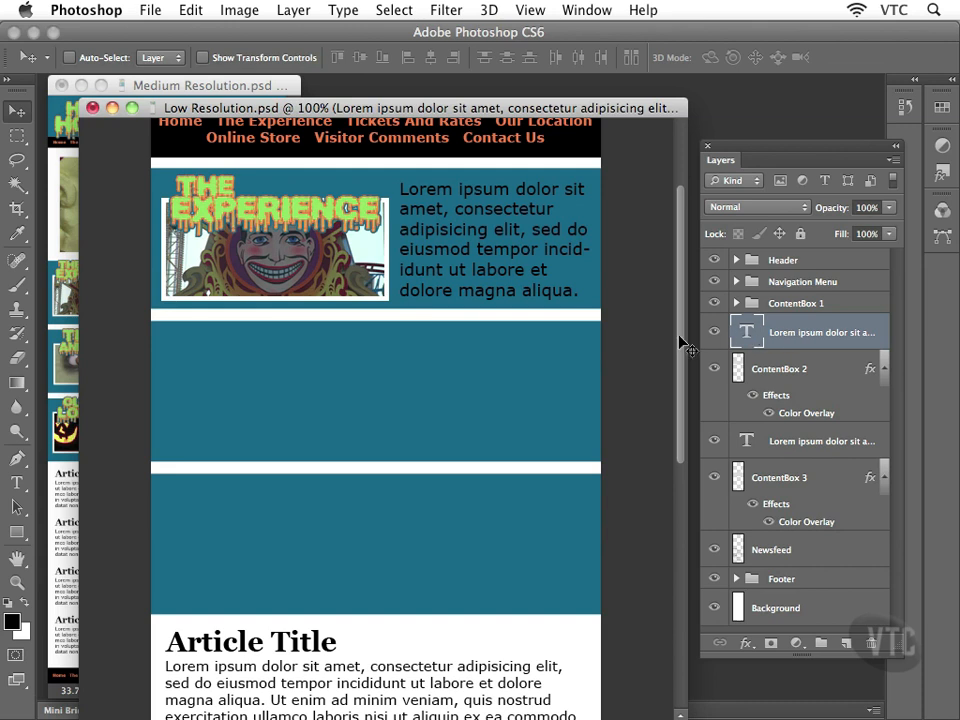
pyautogui.moveTo(536, 304); pyautogui.dragTo(519, 449)
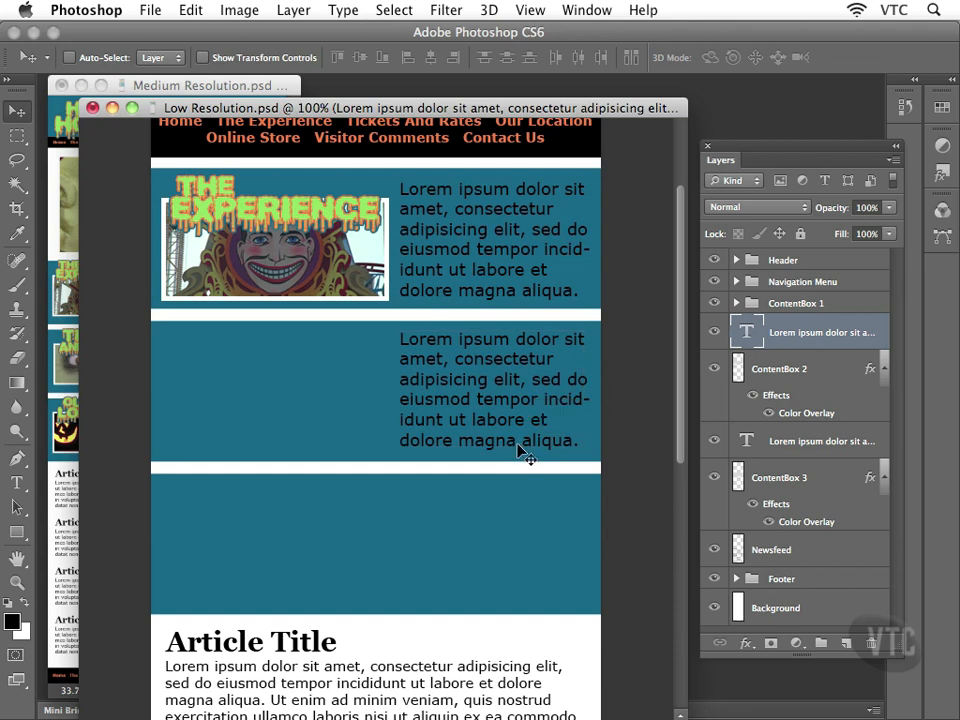
pyautogui.press('Down')
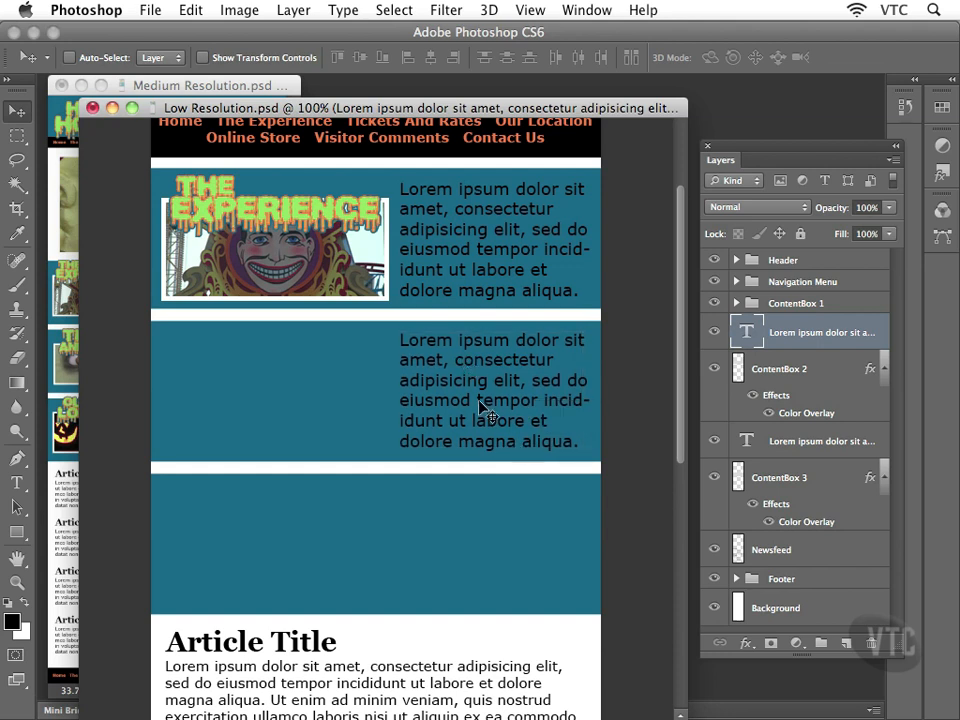
pyautogui.click(790, 441)
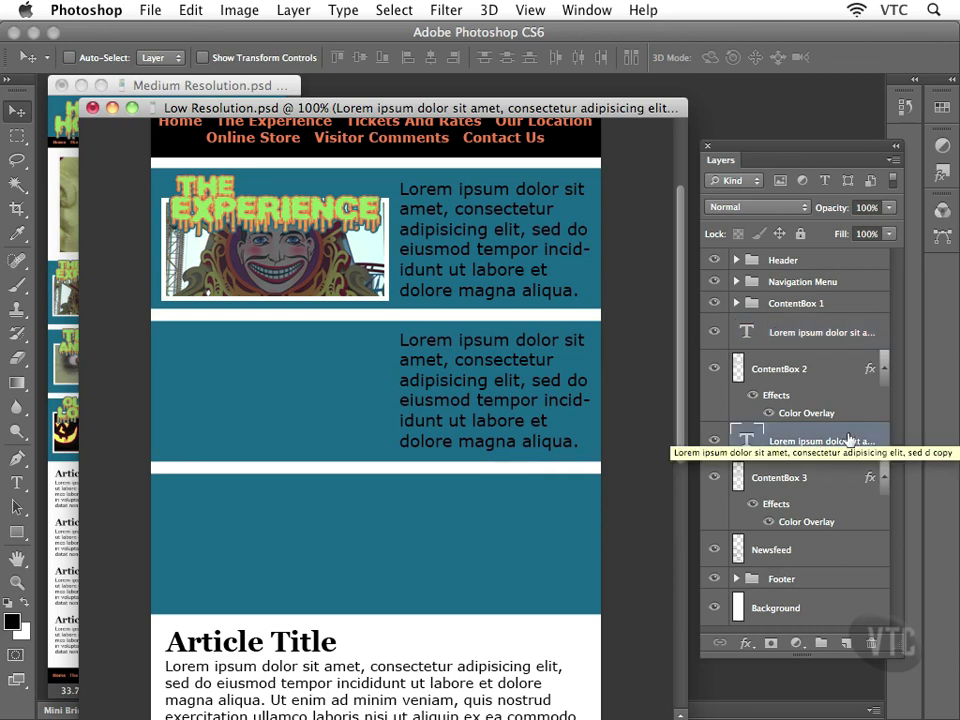
pyautogui.moveTo(495, 286); pyautogui.dragTo(490, 562)
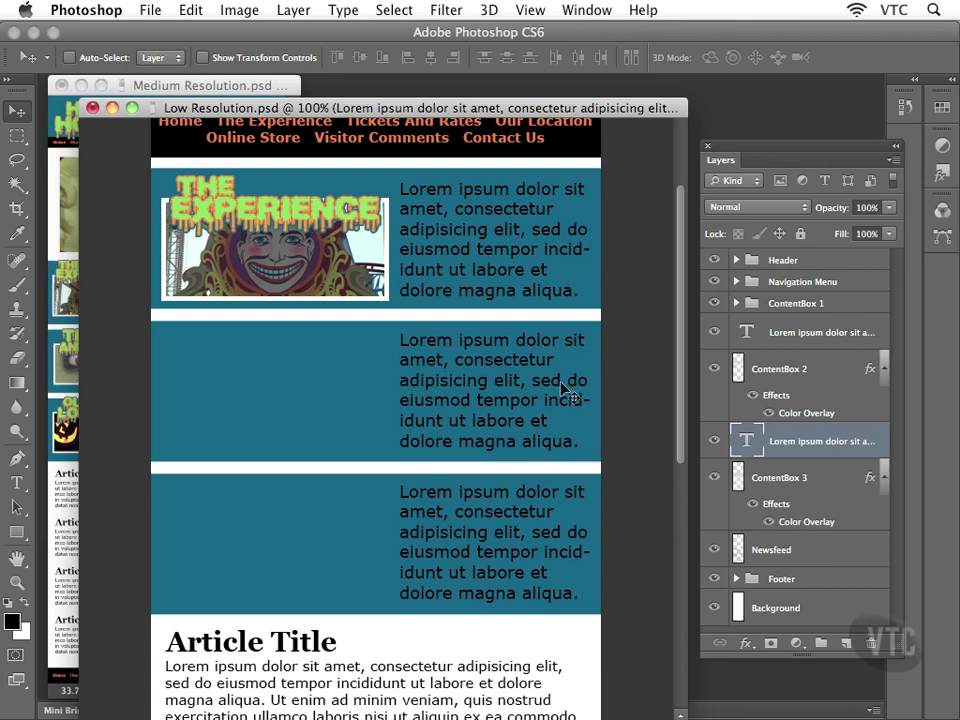
# With ContentBox 2 selected, use the rulers to add vertical guides at both side edges of The Experience picture frame, and hide the rulers again
pyautogui.click(740, 370)
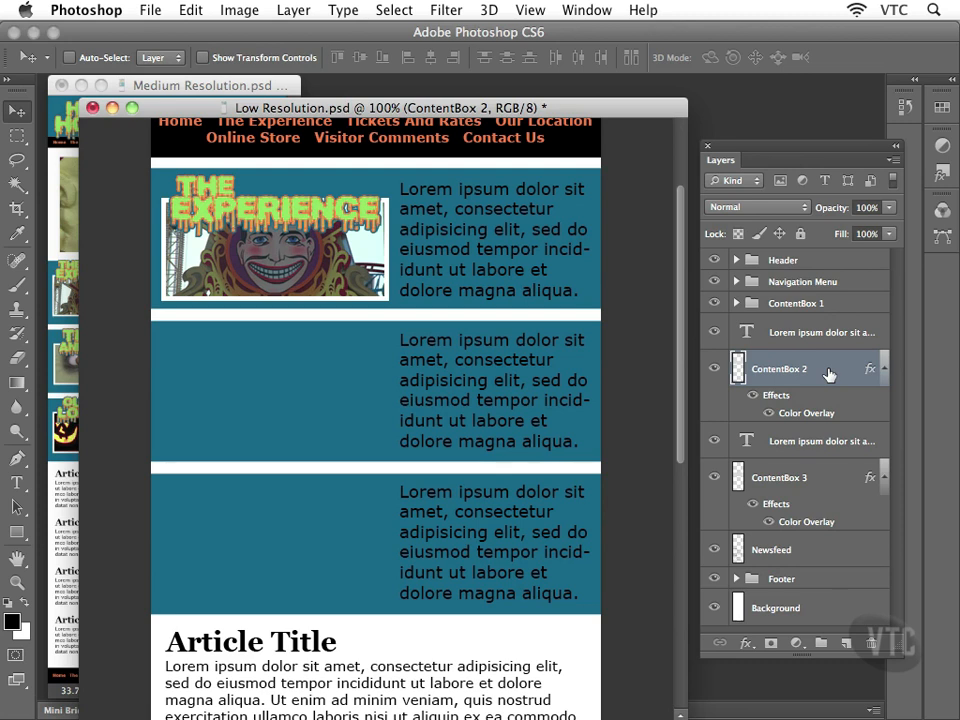
pyautogui.press('super+r')
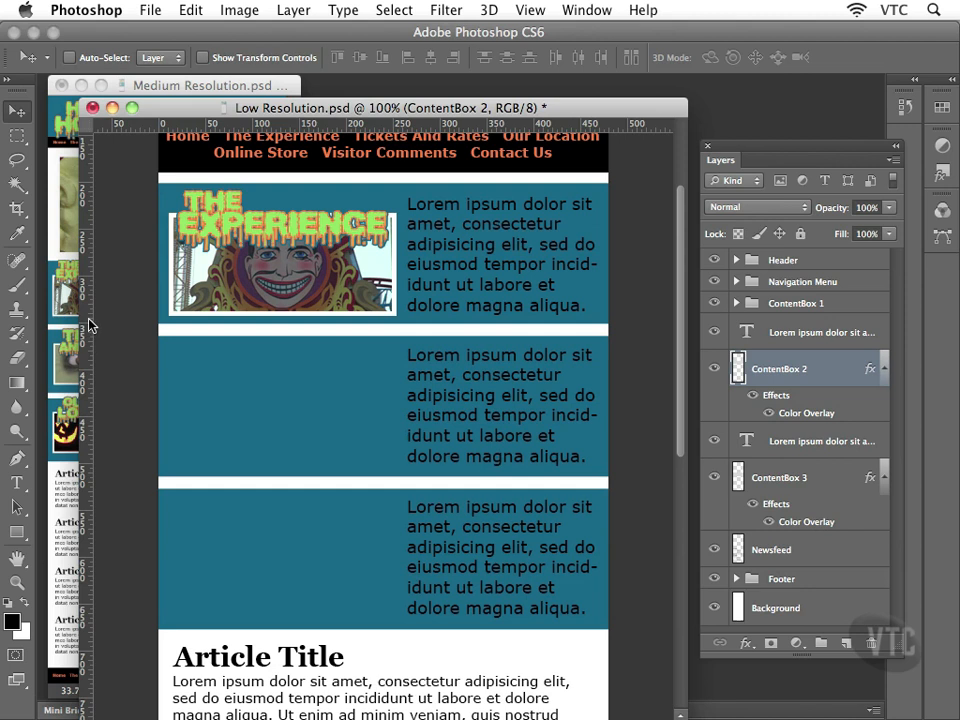
pyautogui.moveTo(89, 325); pyautogui.dragTo(168, 330)
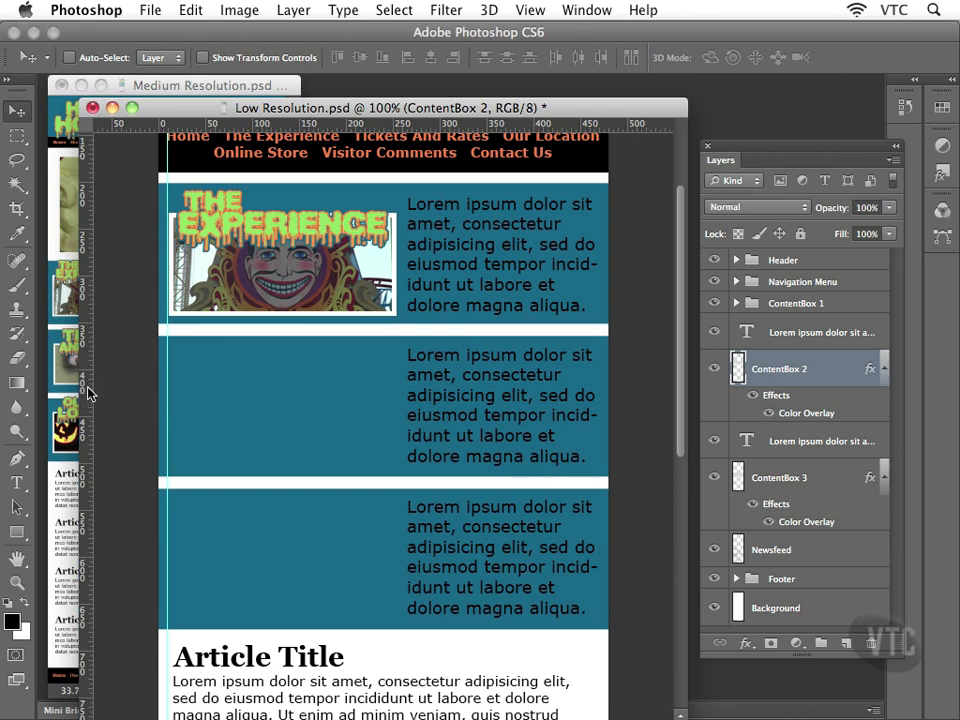
pyautogui.moveTo(89, 392); pyautogui.dragTo(397, 345)
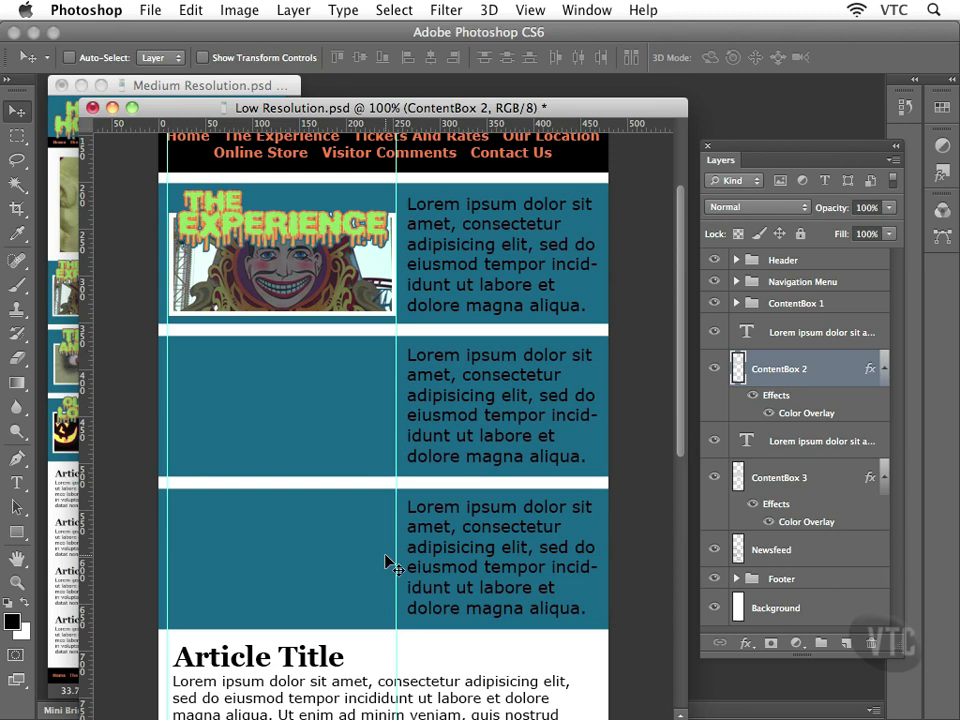
pyautogui.press('super+r')
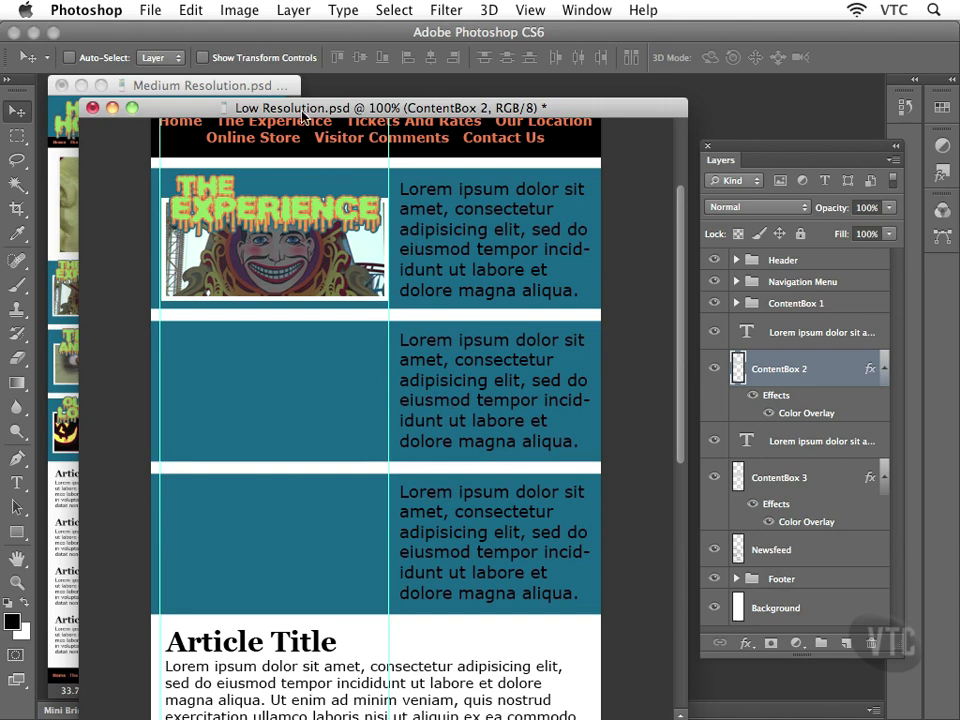
# Switch to Medium Resolution.psd, collapse its ContentBox 1 group and expand the ContentBox 2 group
pyautogui.moveTo(302, 112); pyautogui.dragTo(410, 136)
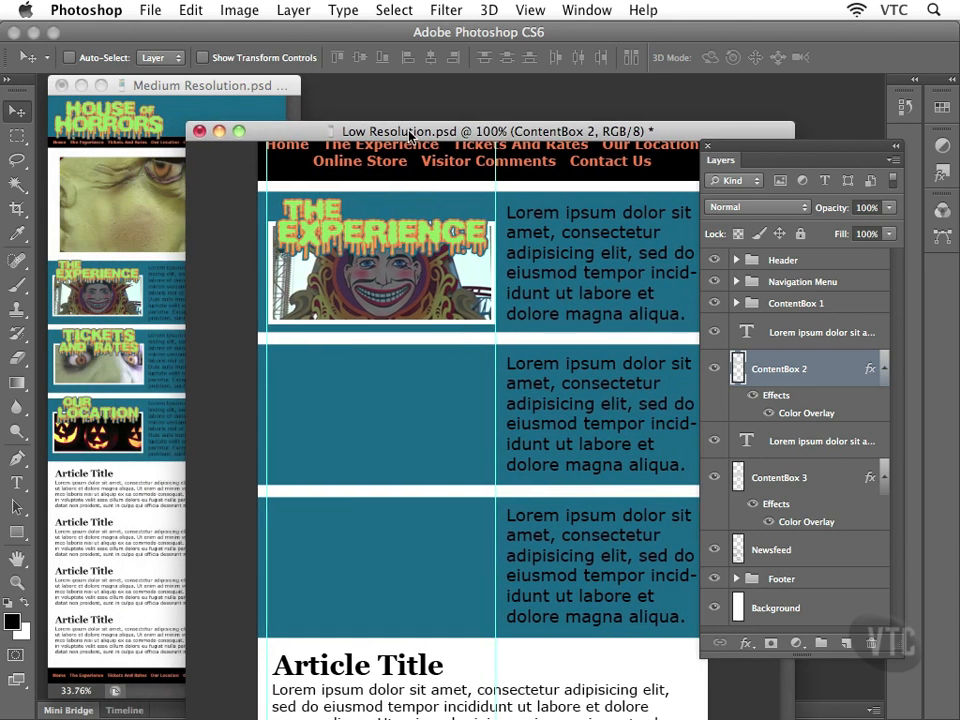
pyautogui.click(117, 370)
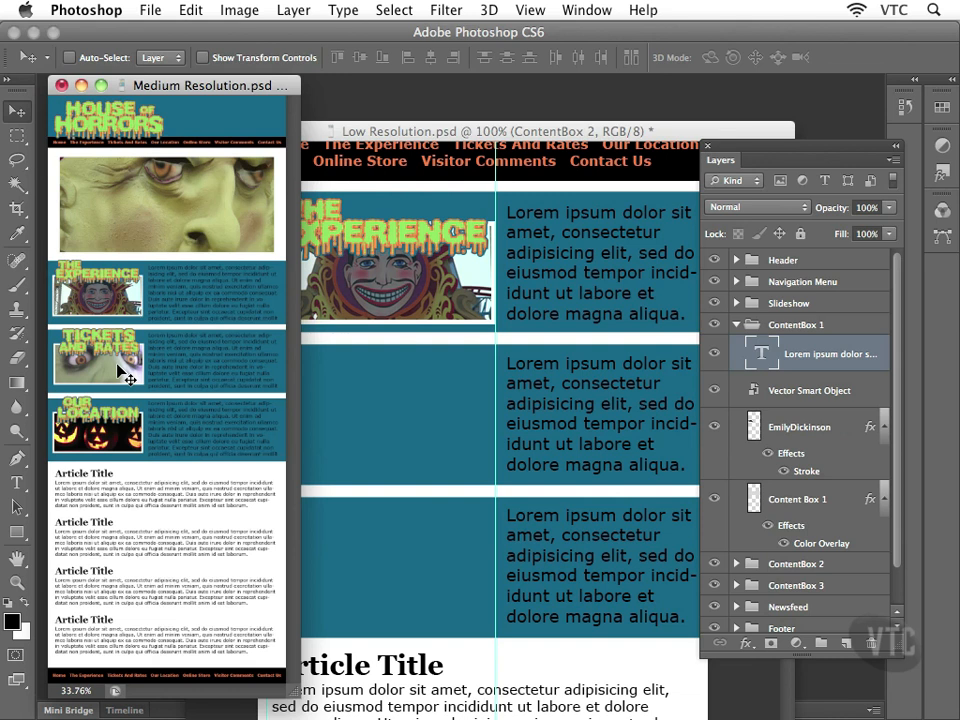
pyautogui.click(735, 325)
pyautogui.click(736, 346)
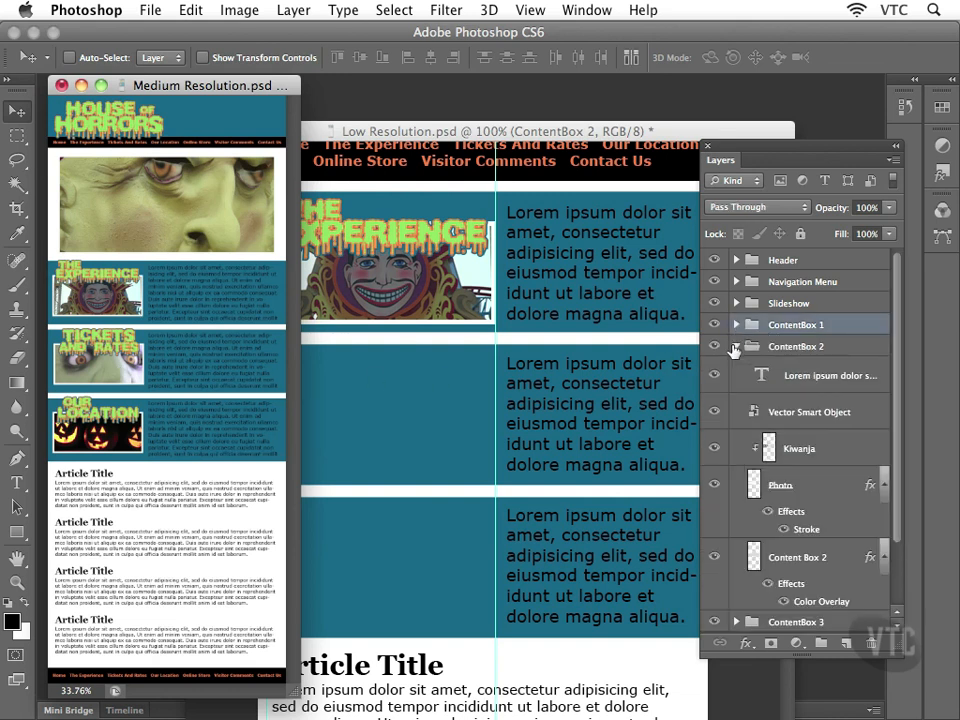
pyautogui.click(785, 347)
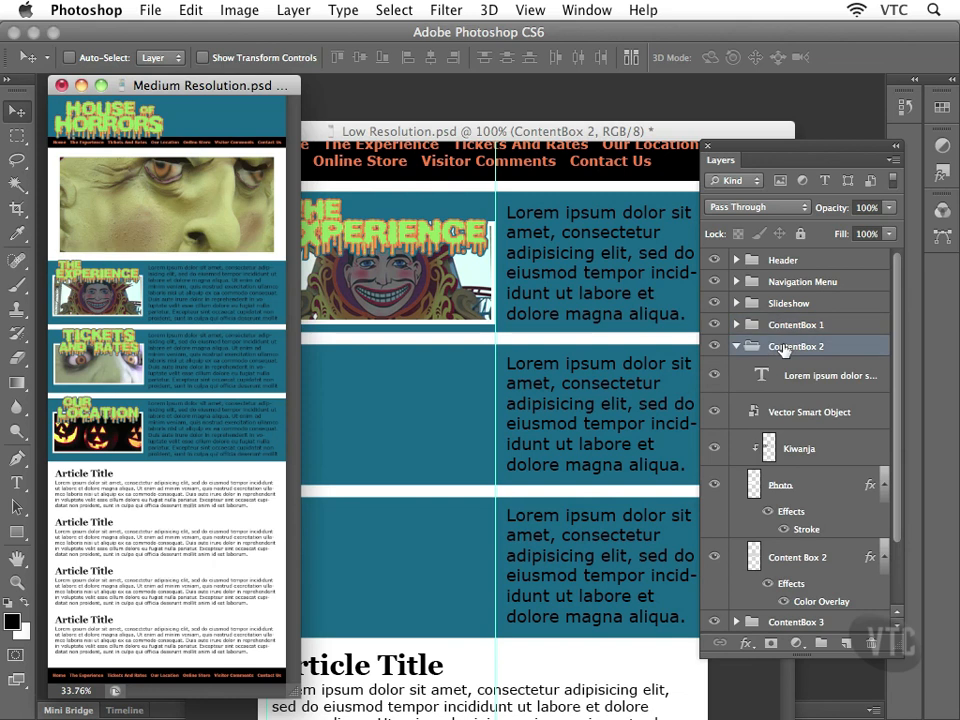
# Copy the ContentBox 2 group's Vector Smart Object, Kiwanja and Photo layers together into the second content box of Low Resolution.psd
pyautogui.click(770, 416)
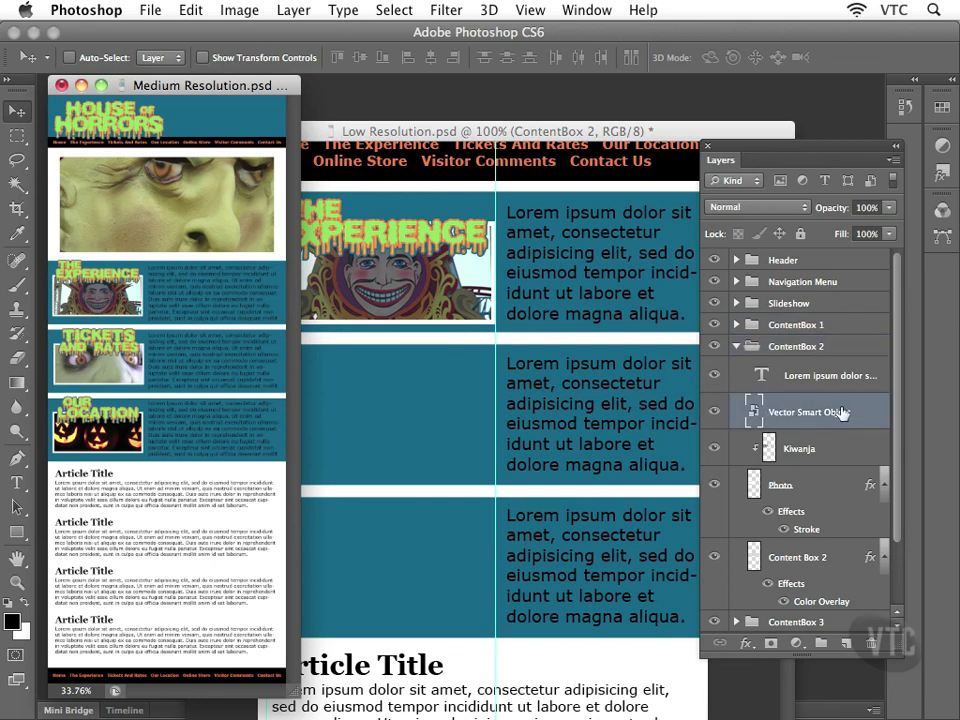
pyautogui.click(714, 413)
pyautogui.click(714, 413)
pyautogui.keyDown('shift'); pyautogui.click(800, 452); pyautogui.keyUp('shift')
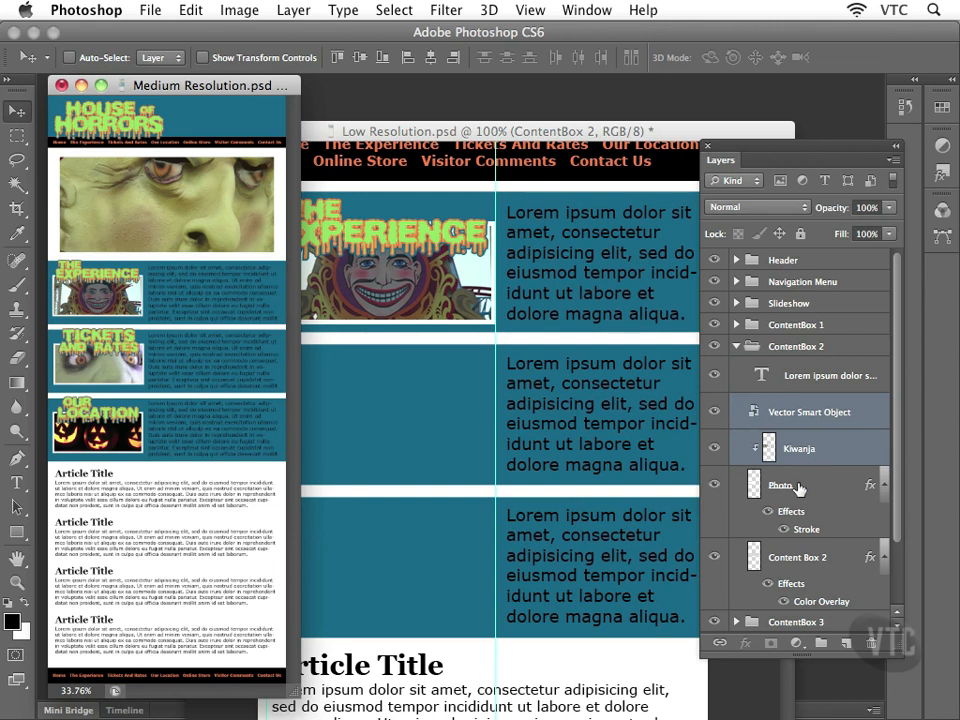
pyautogui.keyDown('shift'); pyautogui.click(771, 487); pyautogui.keyUp('shift')
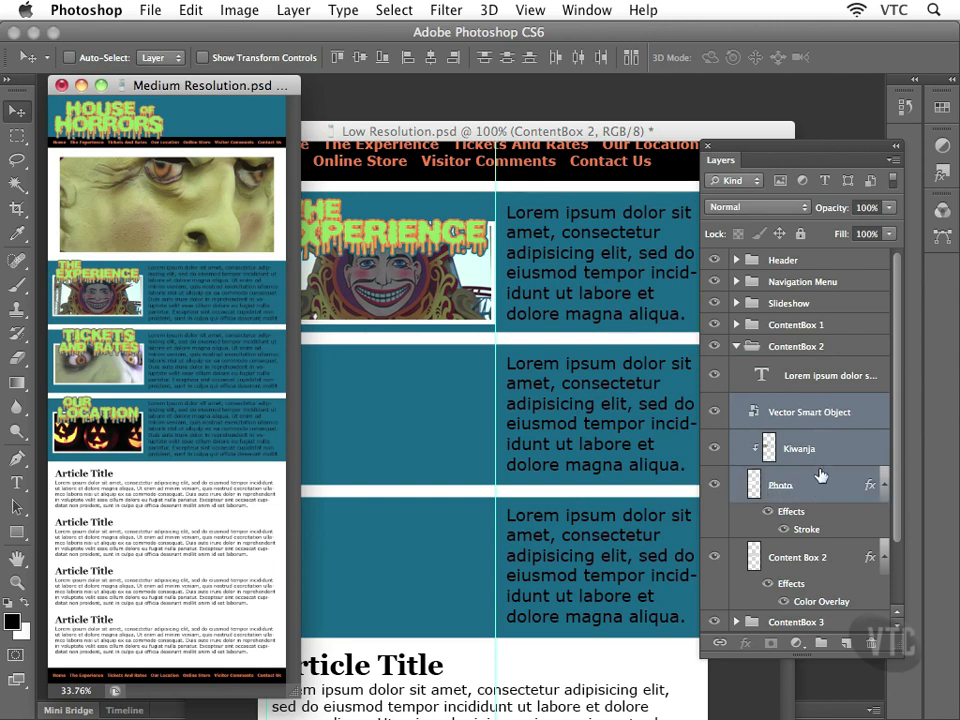
pyautogui.moveTo(820, 418); pyautogui.dragTo(389, 418)
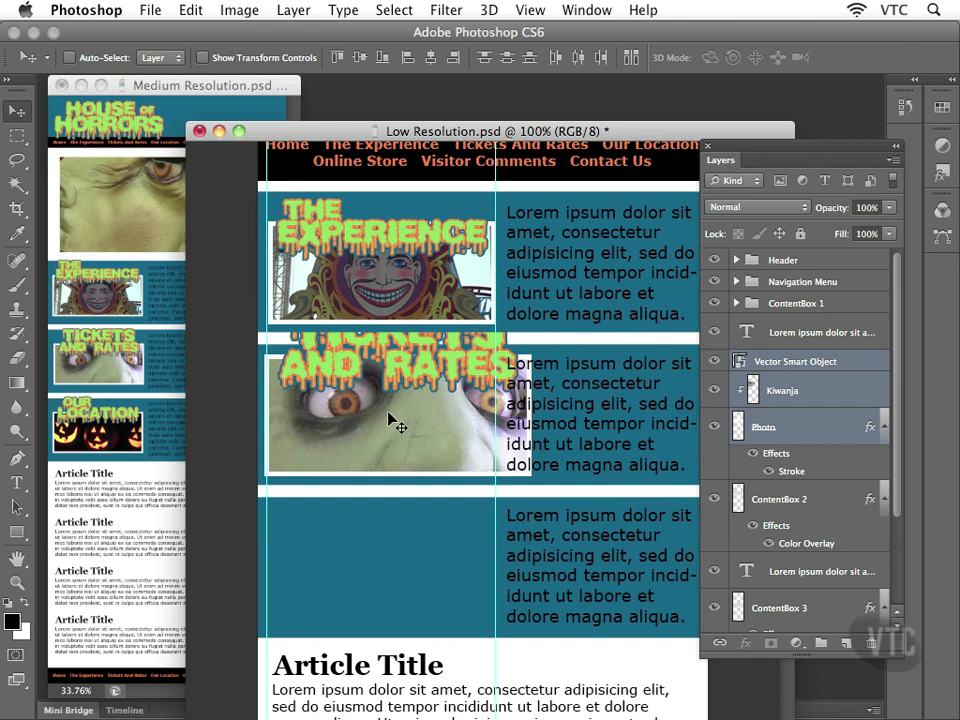
# Align the copied Tickets and Rates artwork to the guides, scaling it to about 86% so the picture frame fits between them
pyautogui.press('Right')
pyautogui.press('Right')
pyautogui.press('Right')
pyautogui.press('Right')
pyautogui.press('Right')
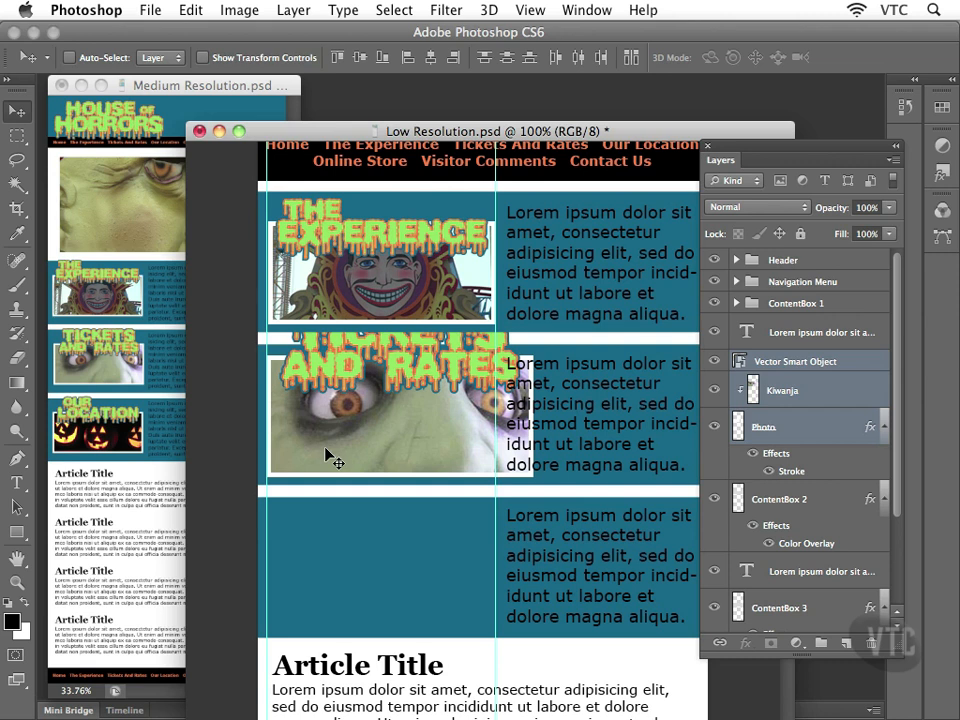
pyautogui.hotkey('ctrl', 't')
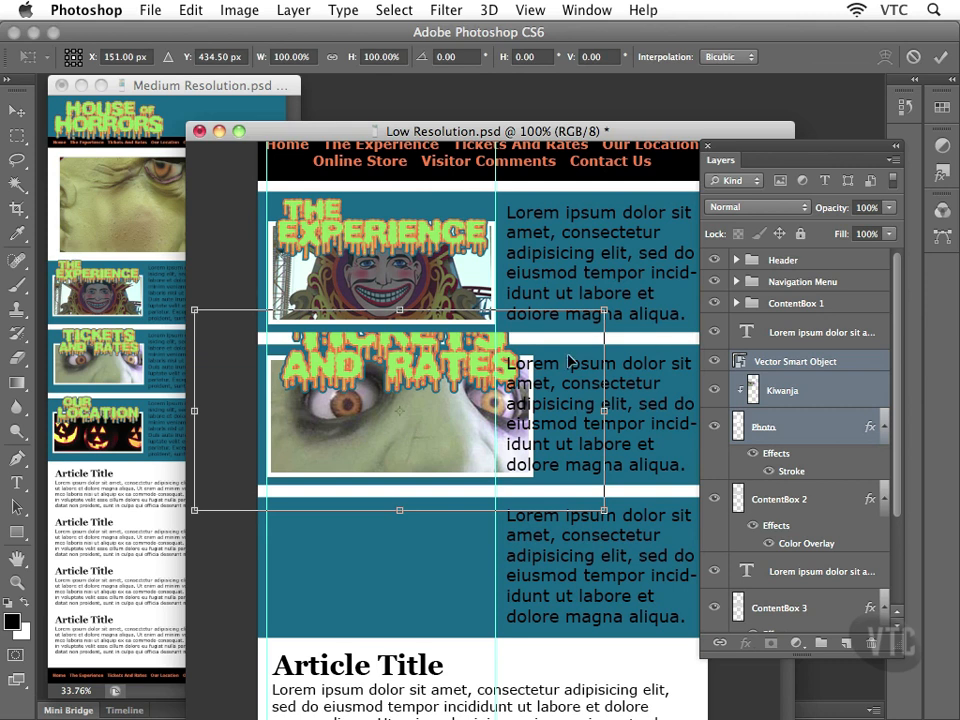
pyautogui.moveTo(604, 311); pyautogui.dragTo(554, 332)
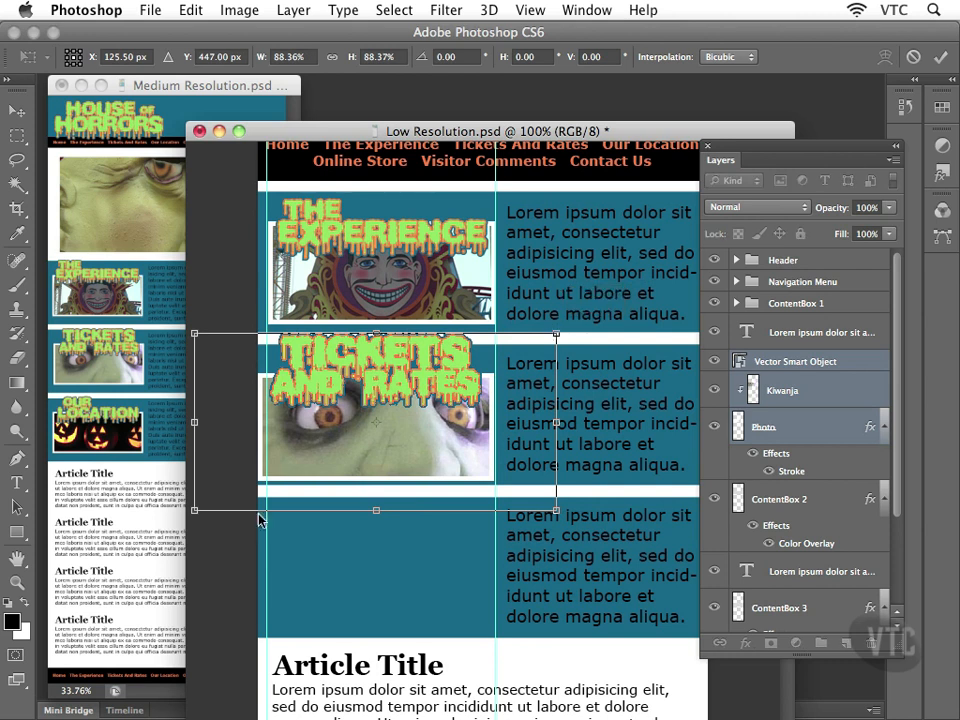
pyautogui.moveTo(193, 509); pyautogui.dragTo(201, 507)
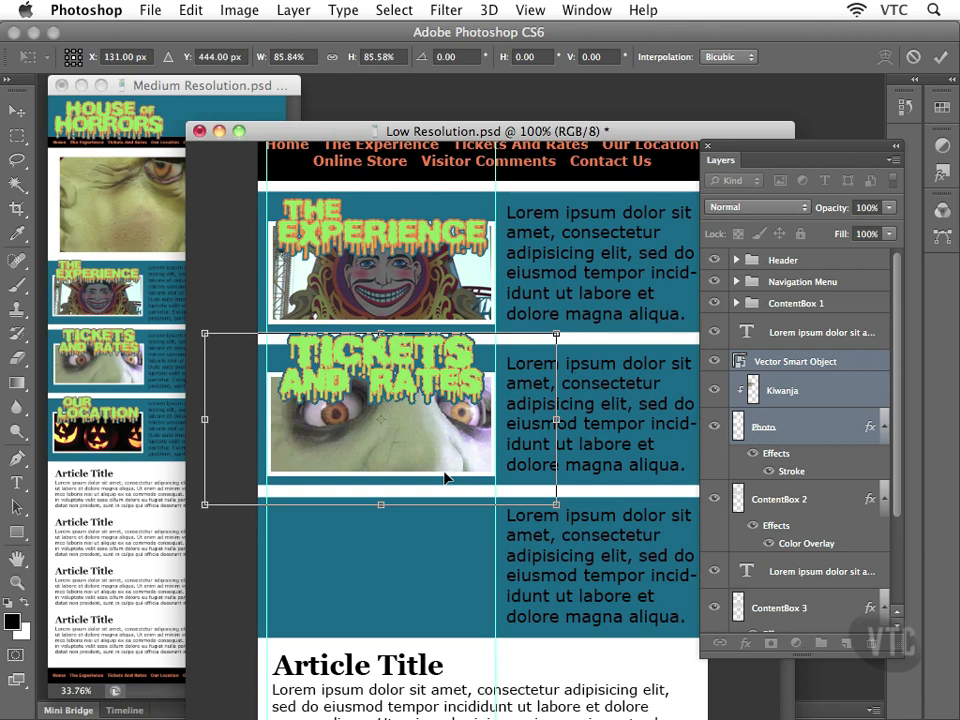
pyautogui.press('Return')
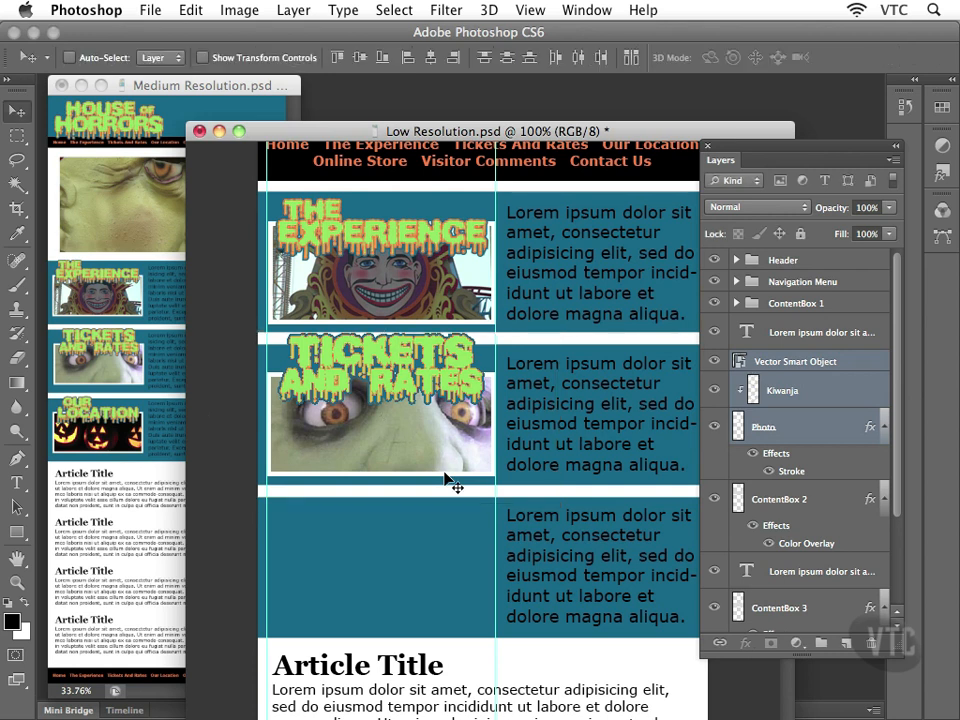
# Move the Tickets and Rates title down inside the second content box, and shift the Kiwanja picture down so the eyes show below it
pyautogui.click(793, 368)
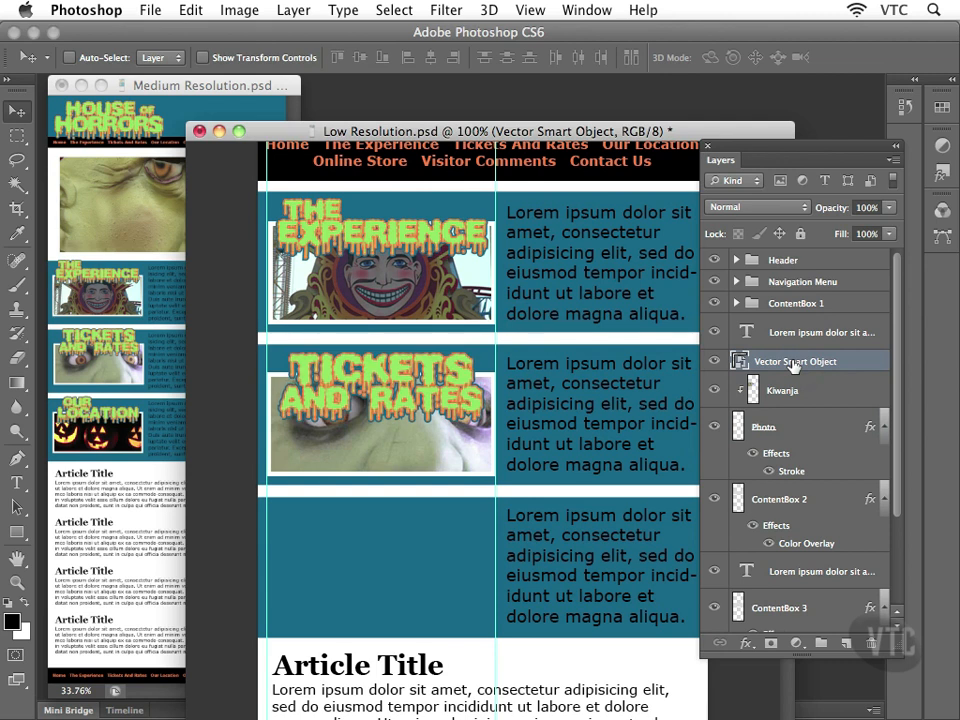
pyautogui.click(795, 391)
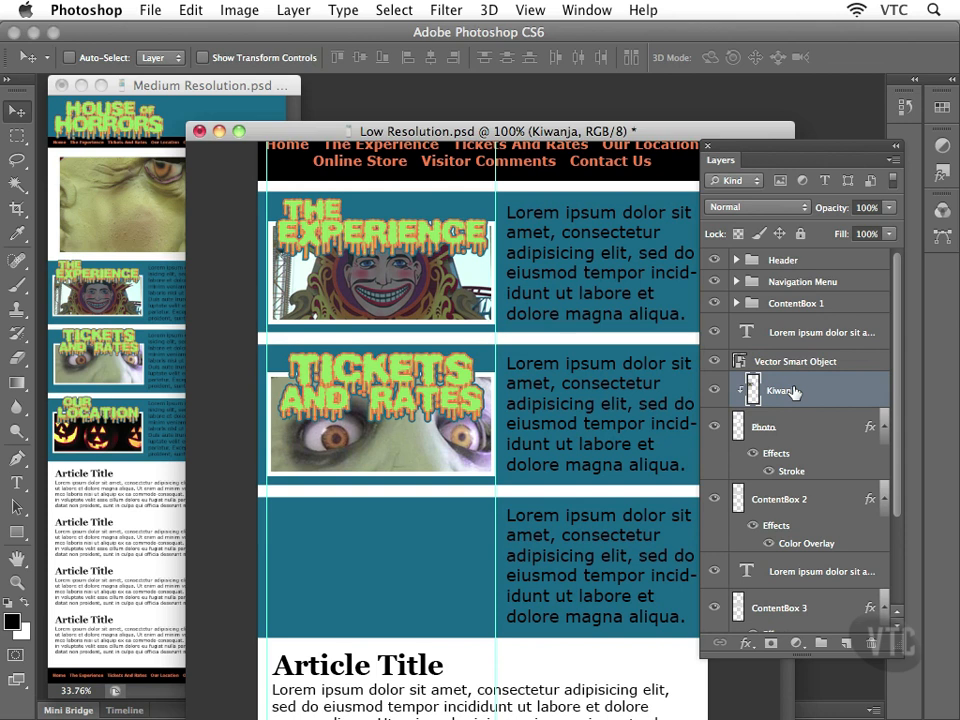
# Group the upper Lorem ipsum text, Vector Smart Object, Kiwanja, Photo and ContentBox 2 layers, and name the group ContentBox 2
pyautogui.click(797, 338)
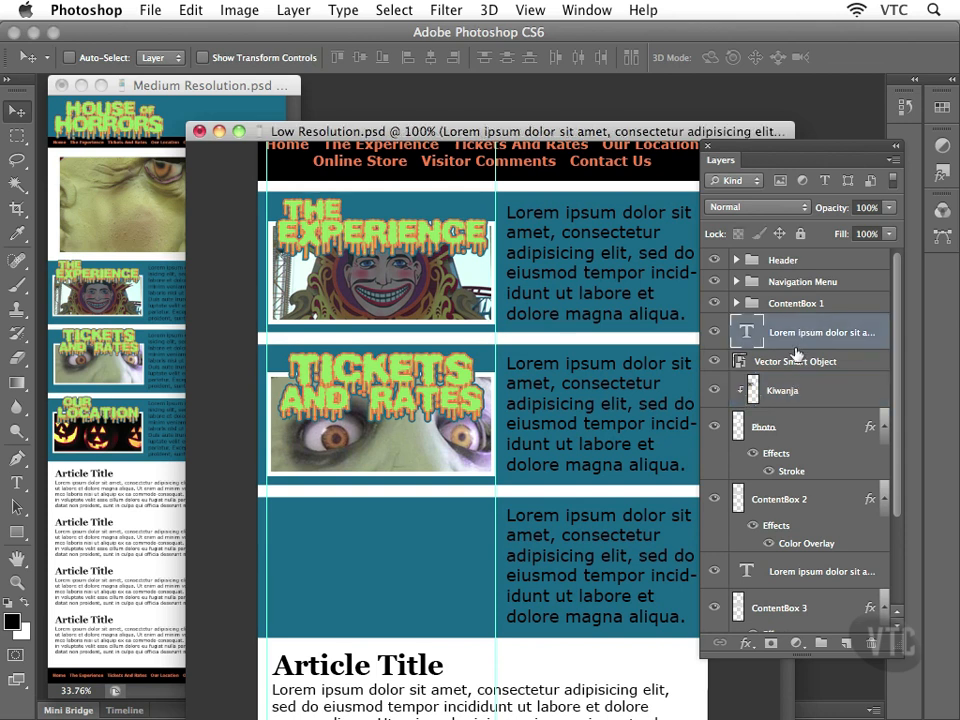
pyautogui.keyDown('shift'); pyautogui.click(789, 361); pyautogui.keyUp('shift')
pyautogui.keyDown('shift'); pyautogui.click(792, 390); pyautogui.keyUp('shift')
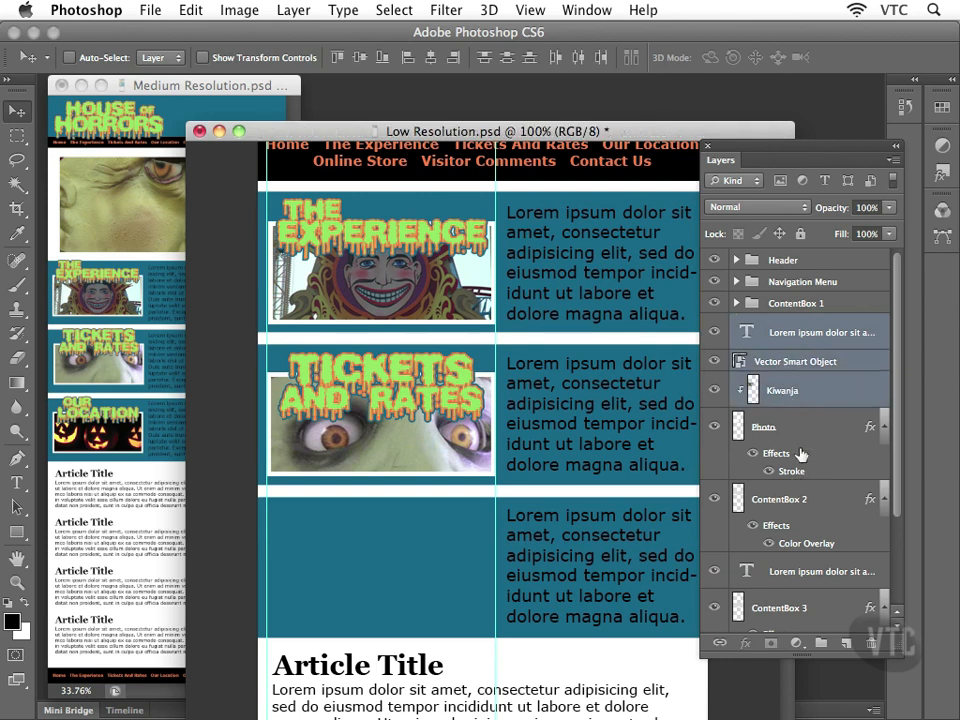
pyautogui.keyDown('shift'); pyautogui.click(798, 428); pyautogui.keyUp('shift')
pyautogui.keyDown('shift'); pyautogui.click(799, 501); pyautogui.keyUp('shift')
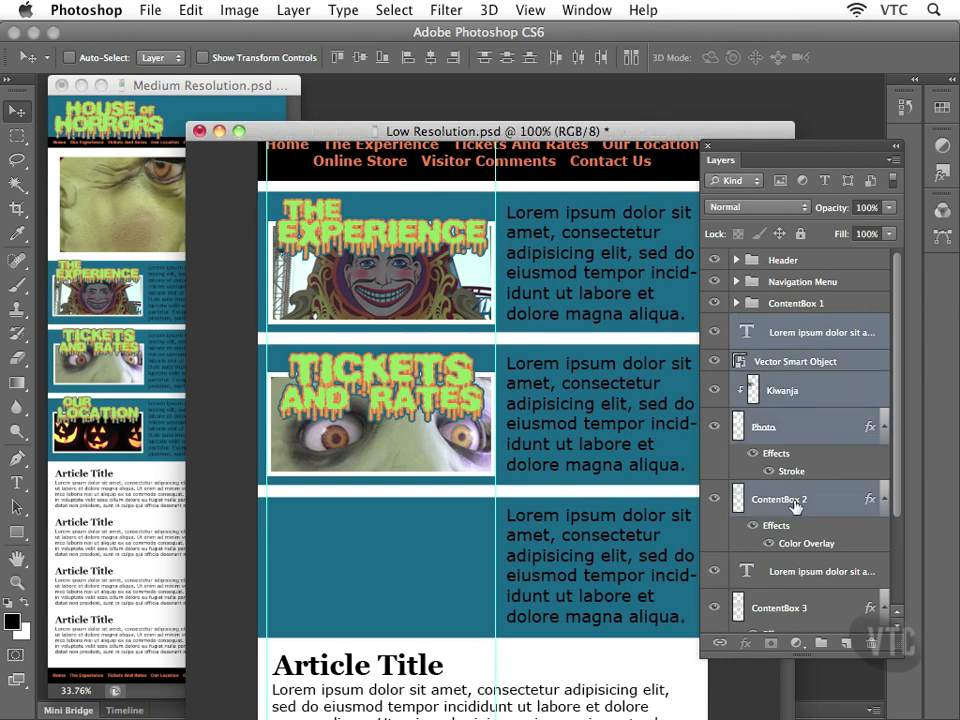
pyautogui.press('super+g')
pyautogui.doubleClick(785, 326)
pyautogui.write('ContentB')
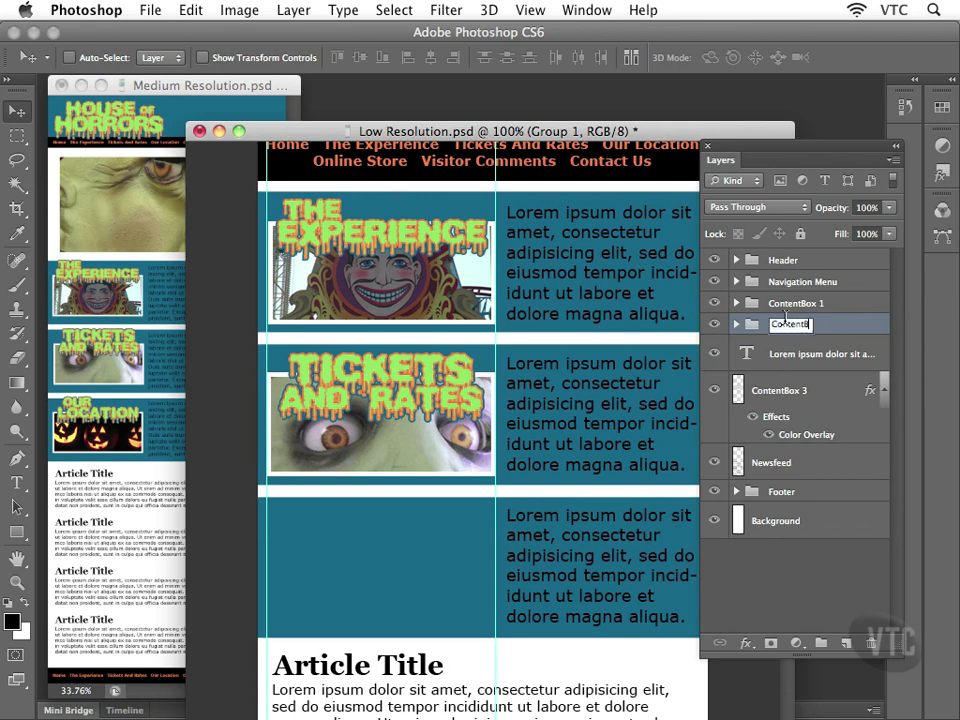
pyautogui.write('ox 2')
pyautogui.press('Return')
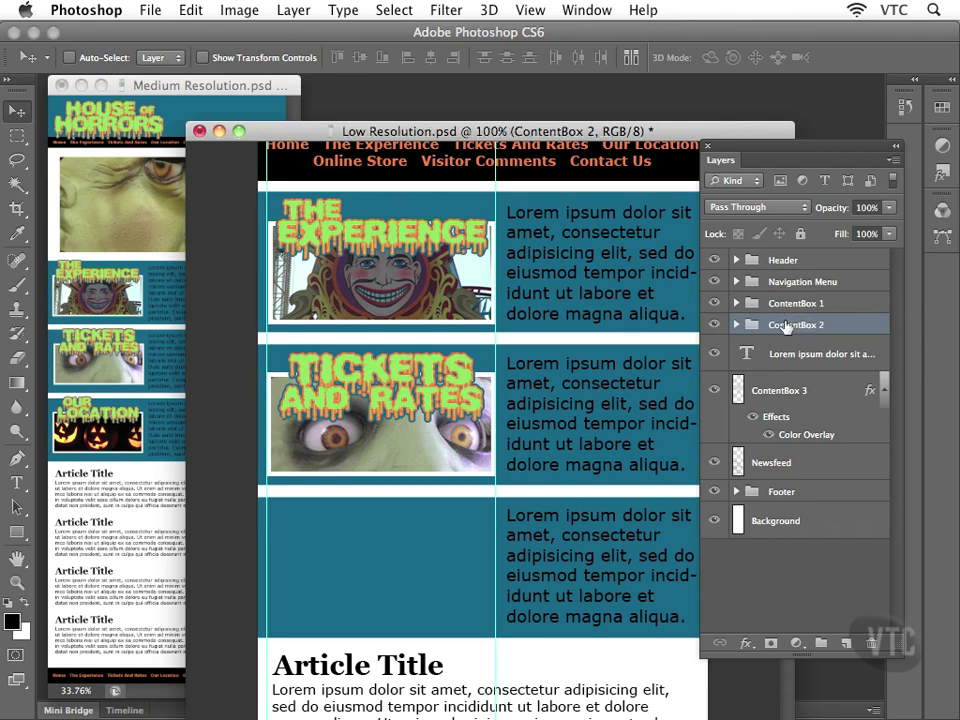